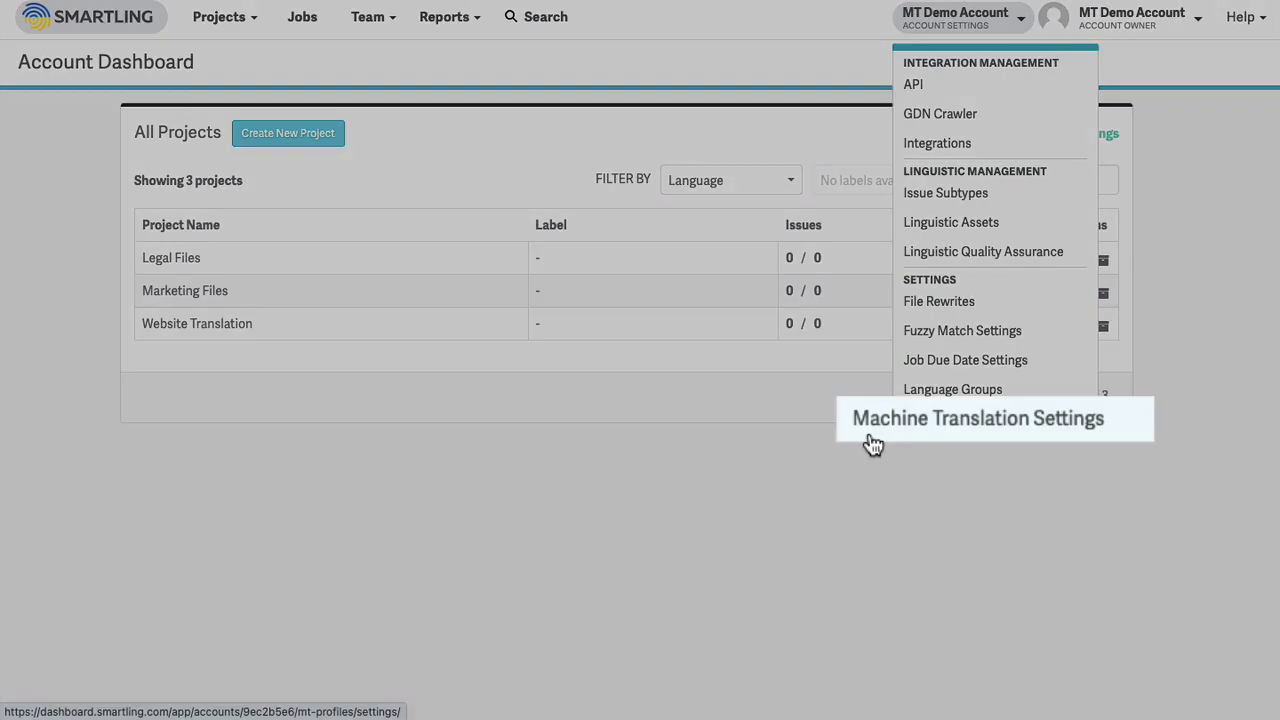
Open the account's machine translation profiles and start a new MT profile with DeepL as the provider.
left_click(873, 442)
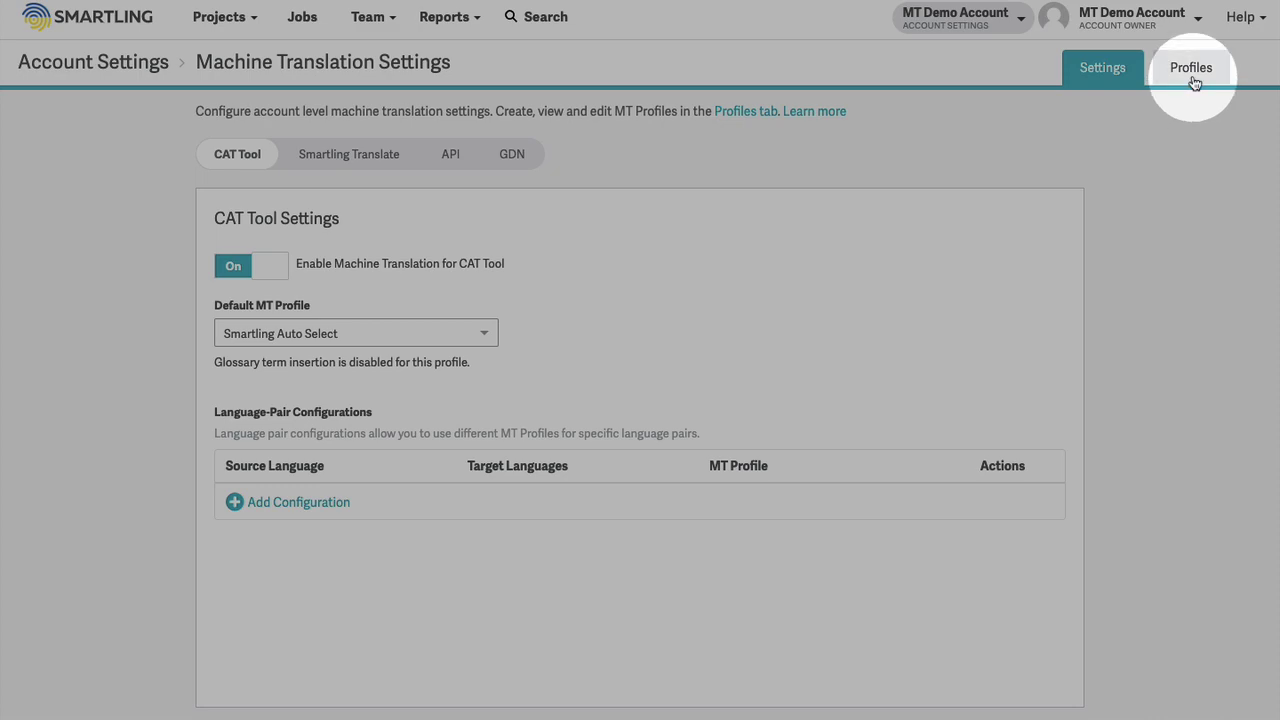
left_click(1192, 70)
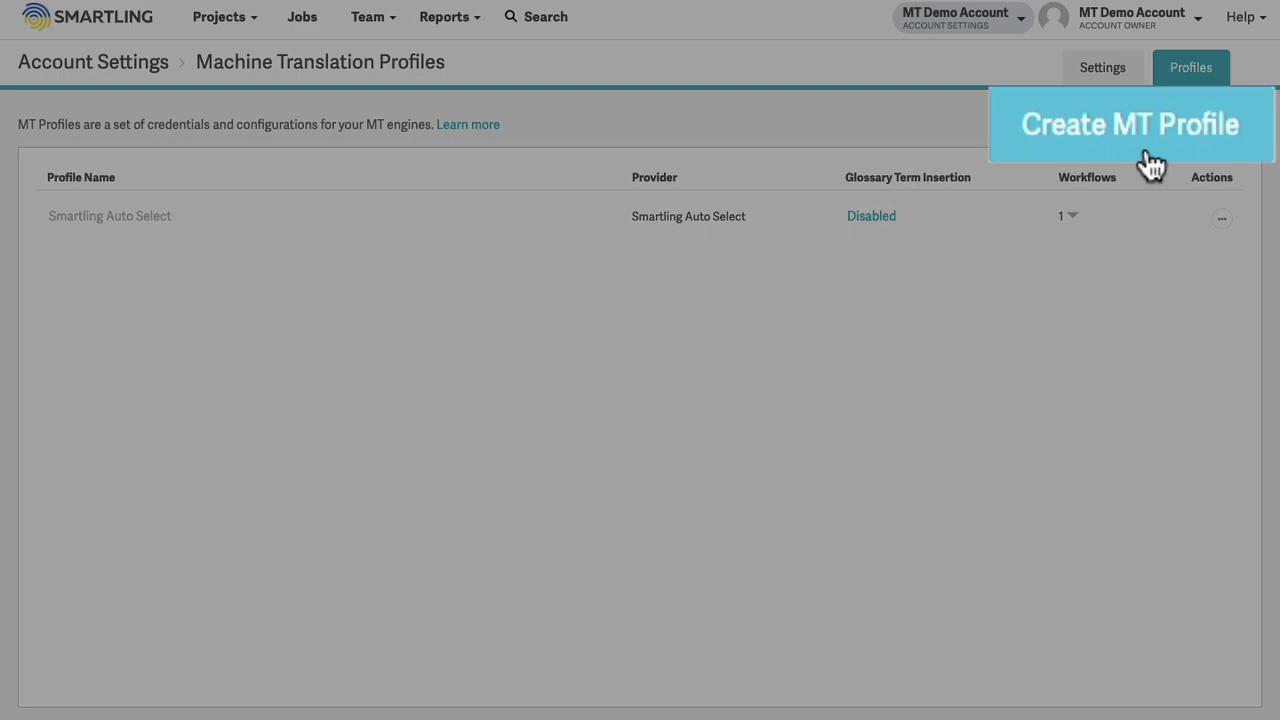
left_click(1150, 158)
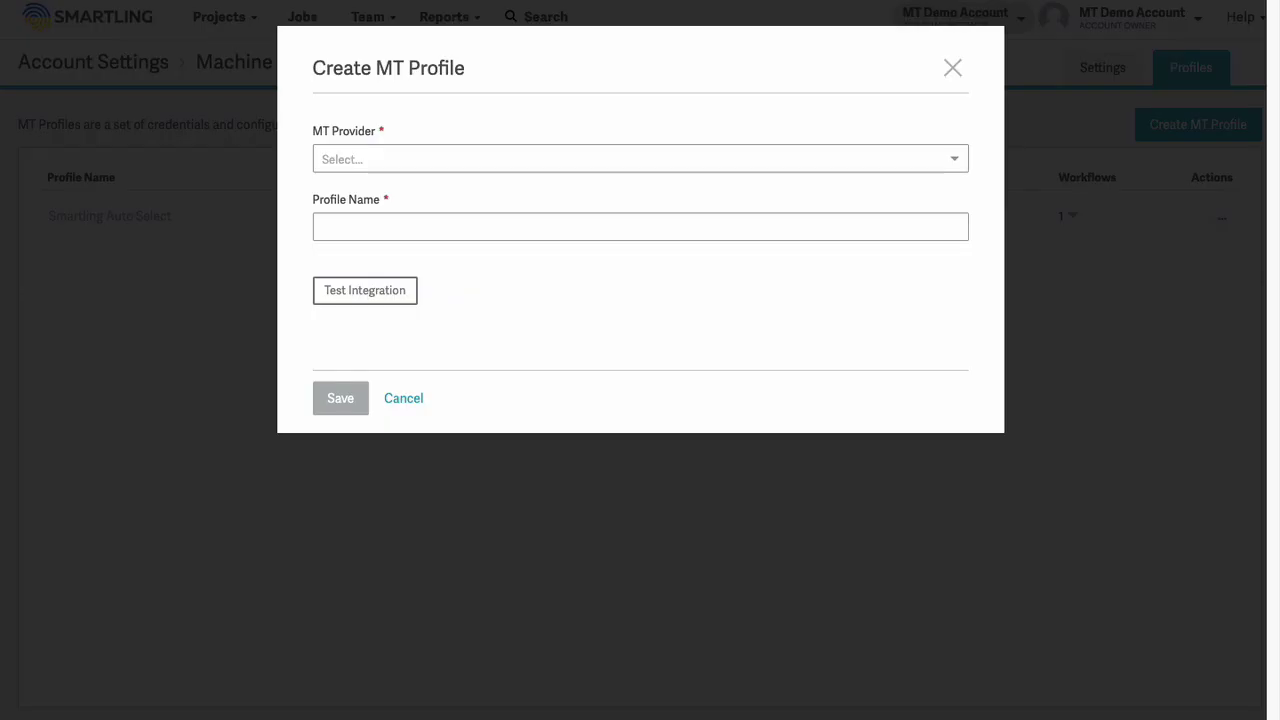
left_click(955, 161)
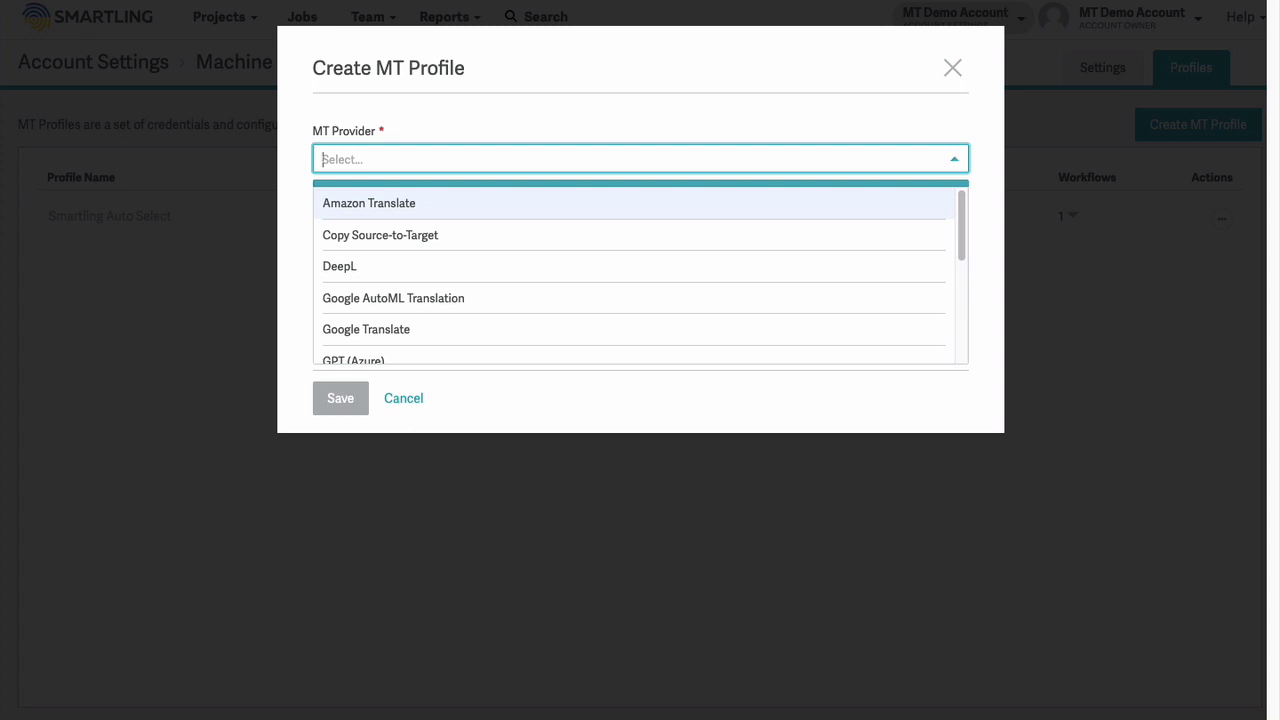
left_click(934, 270)
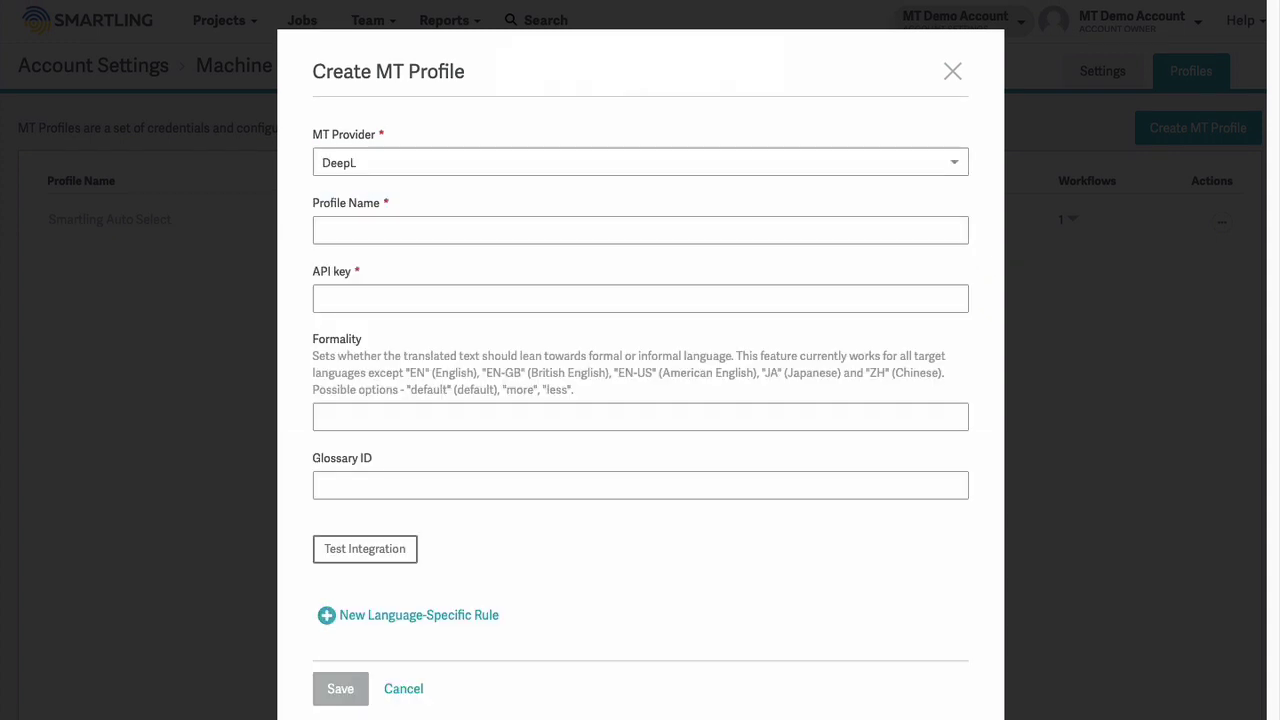
Name the new MT profile DeepL and paste the API key into its API key field.
left_click(640, 230)
type("DeepL")
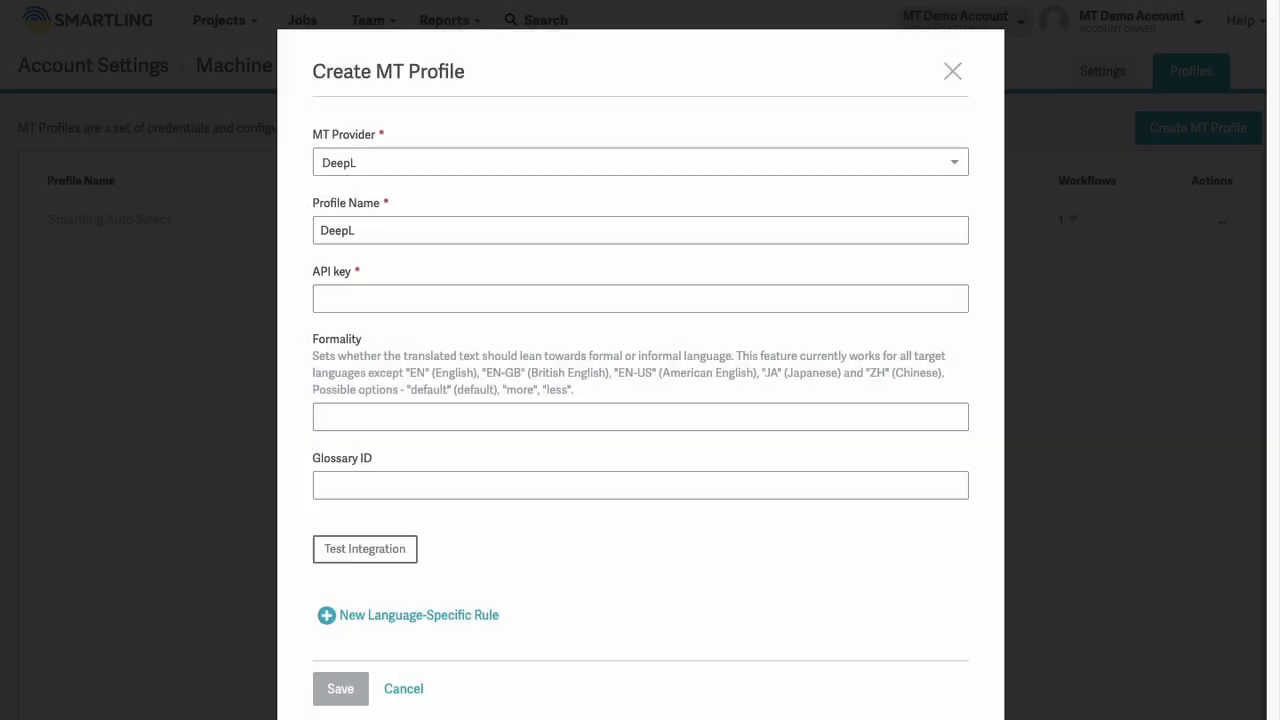
left_click(640, 299)
key("ctrl+v")
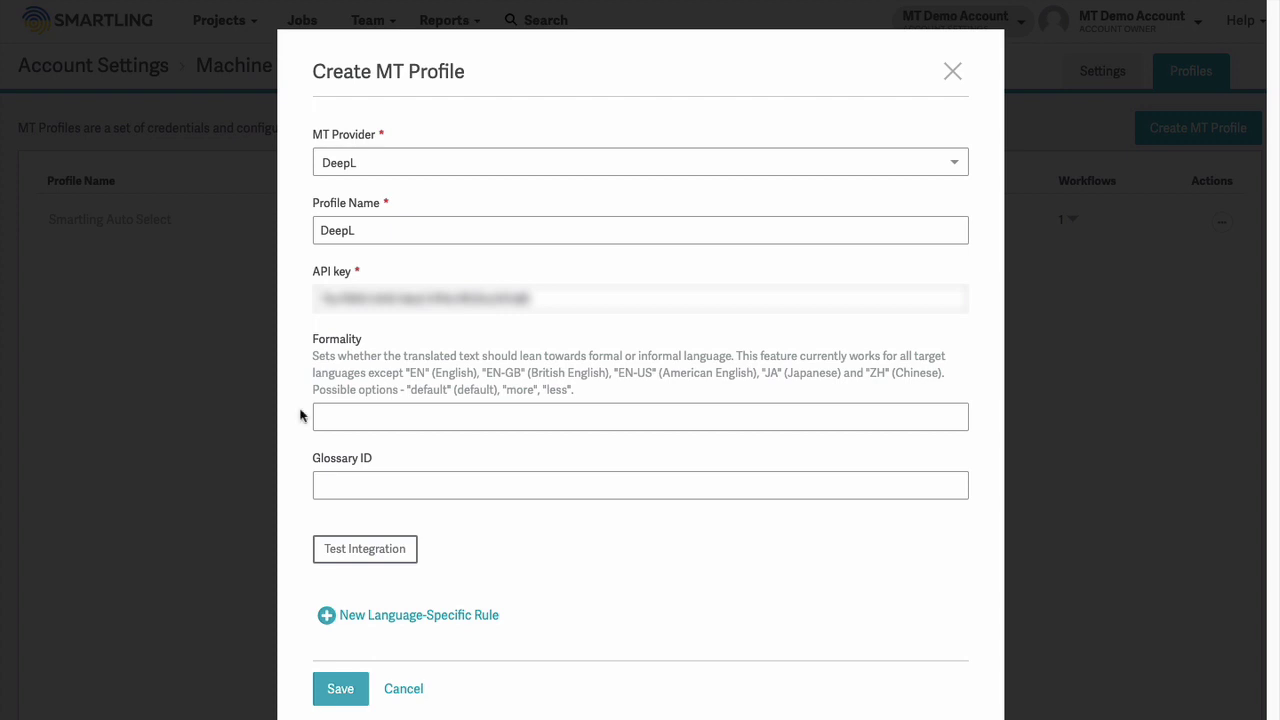
Set the profile's formality to "more", test the integration and save the DeepL profile.
left_click(335, 418)
type("more")
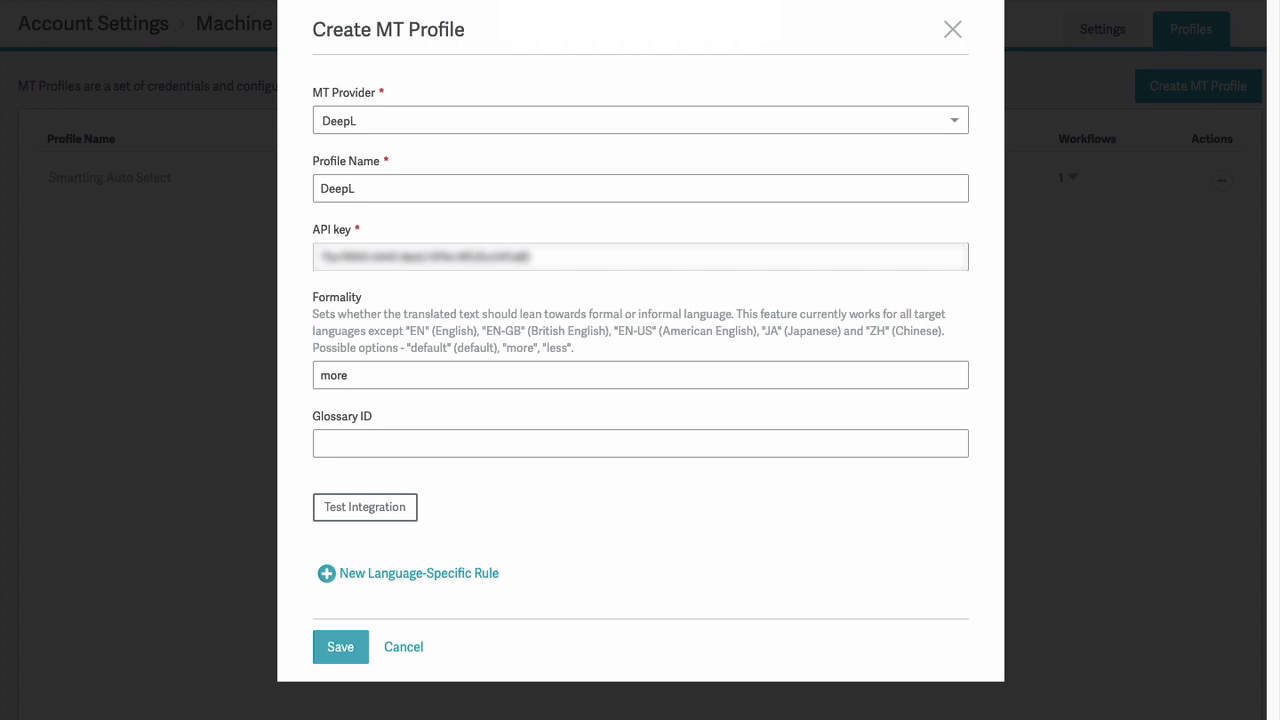
left_click(332, 520)
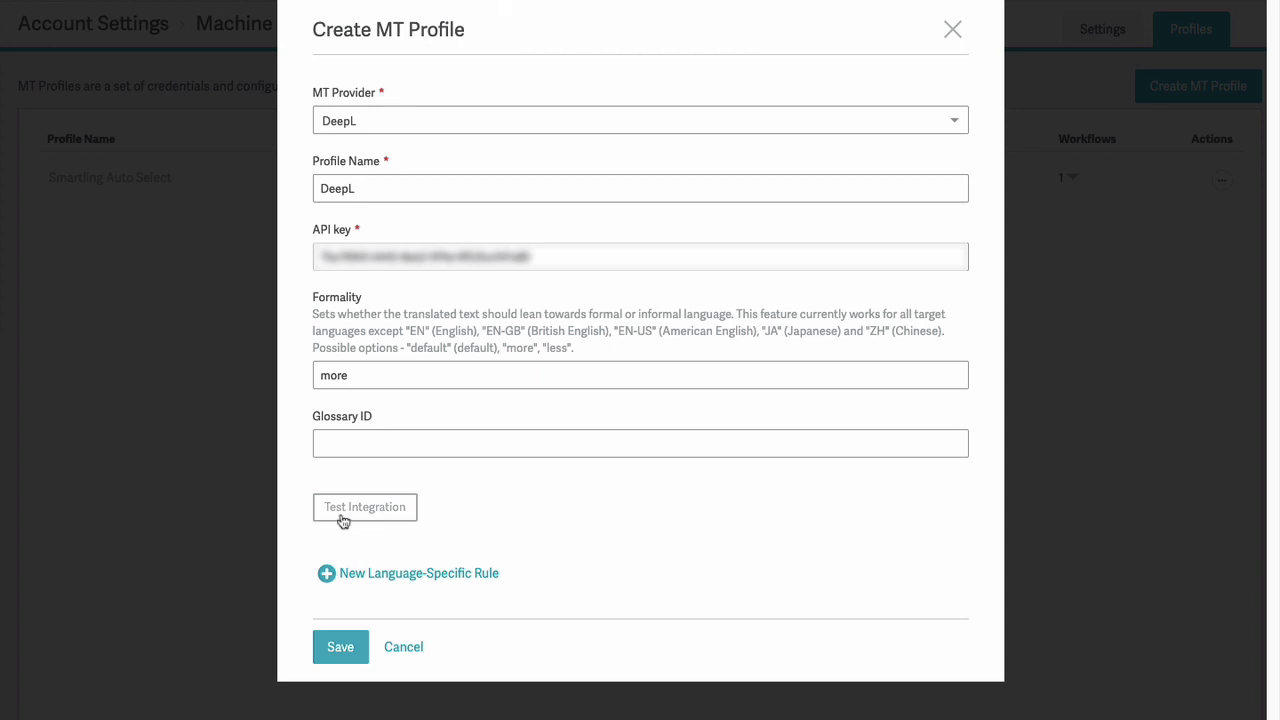
left_click(343, 519)
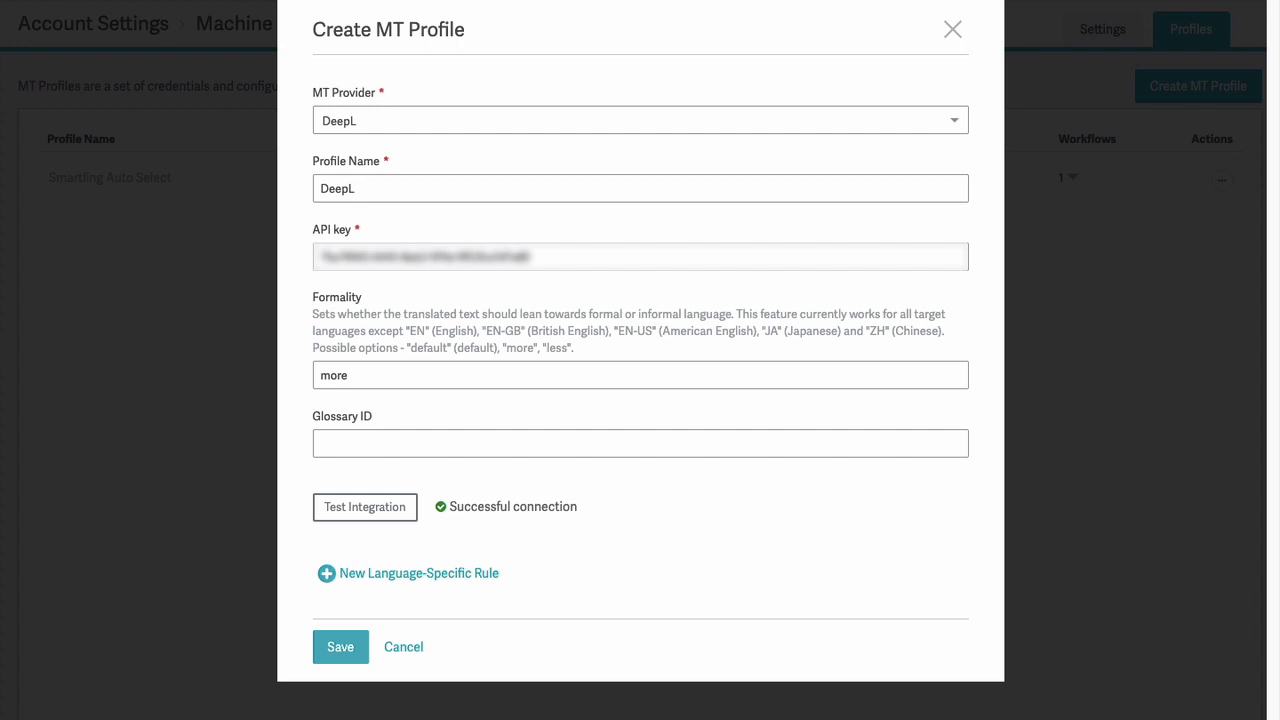
left_click(340, 658)
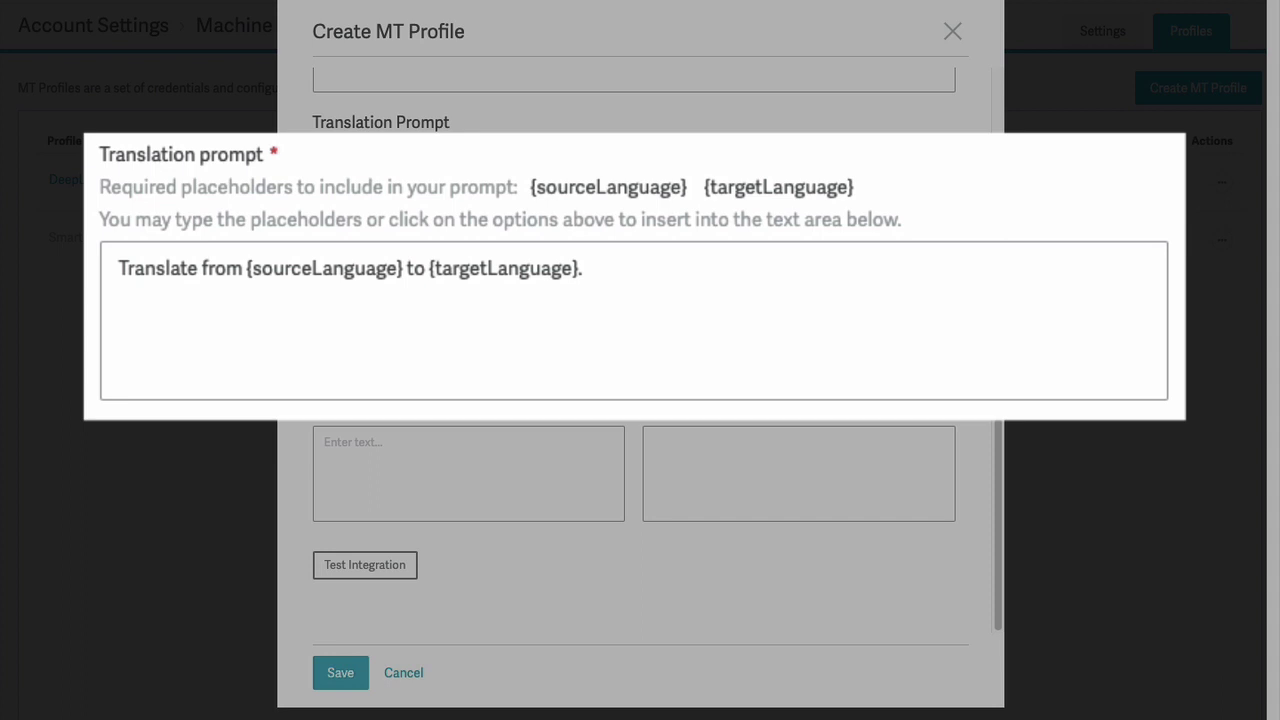
Append "Use a colloquial and informal tone." to the translation prompt of the new MT profile.
left_click(583, 268)
type("U")
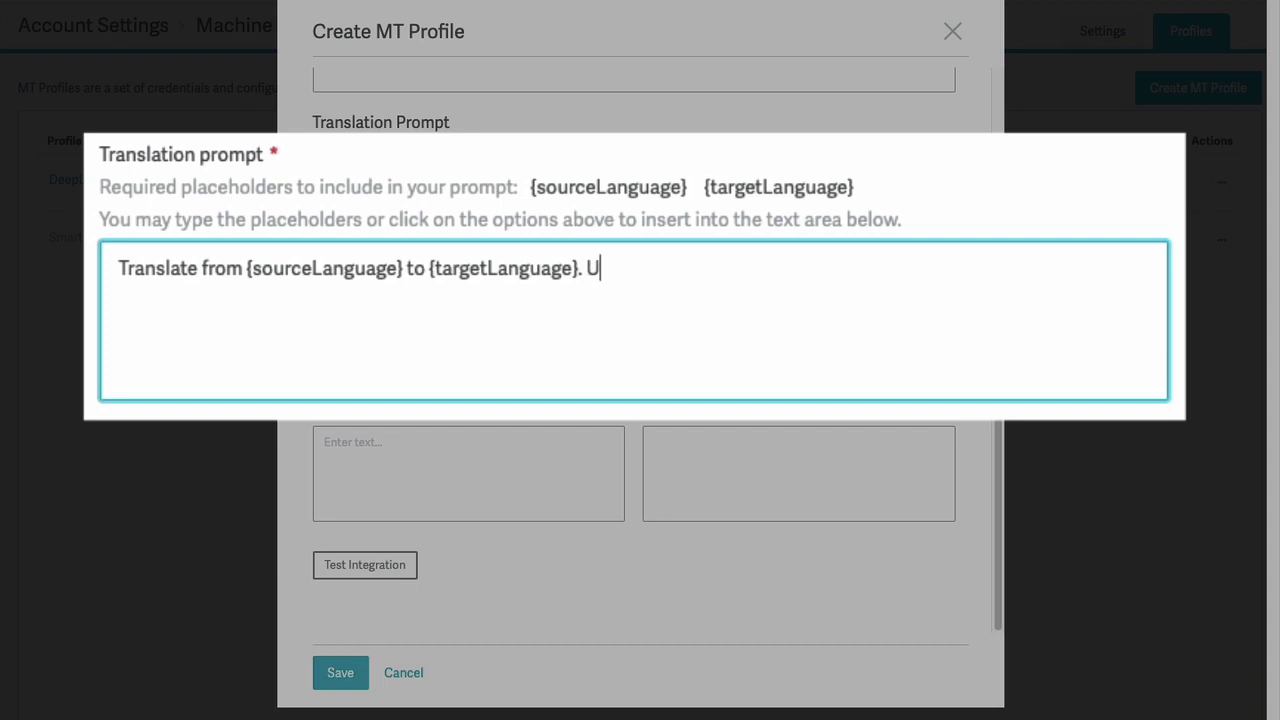
type("se a colloqu")
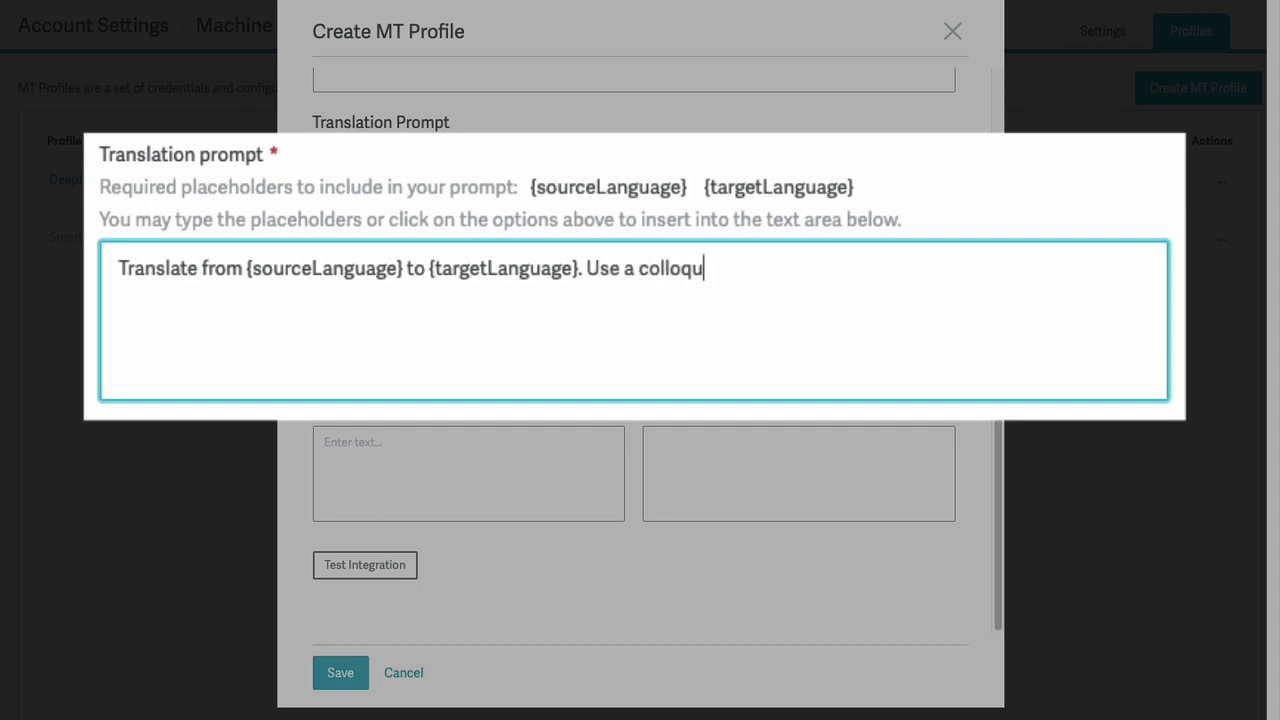
type("ial and informal tone.")
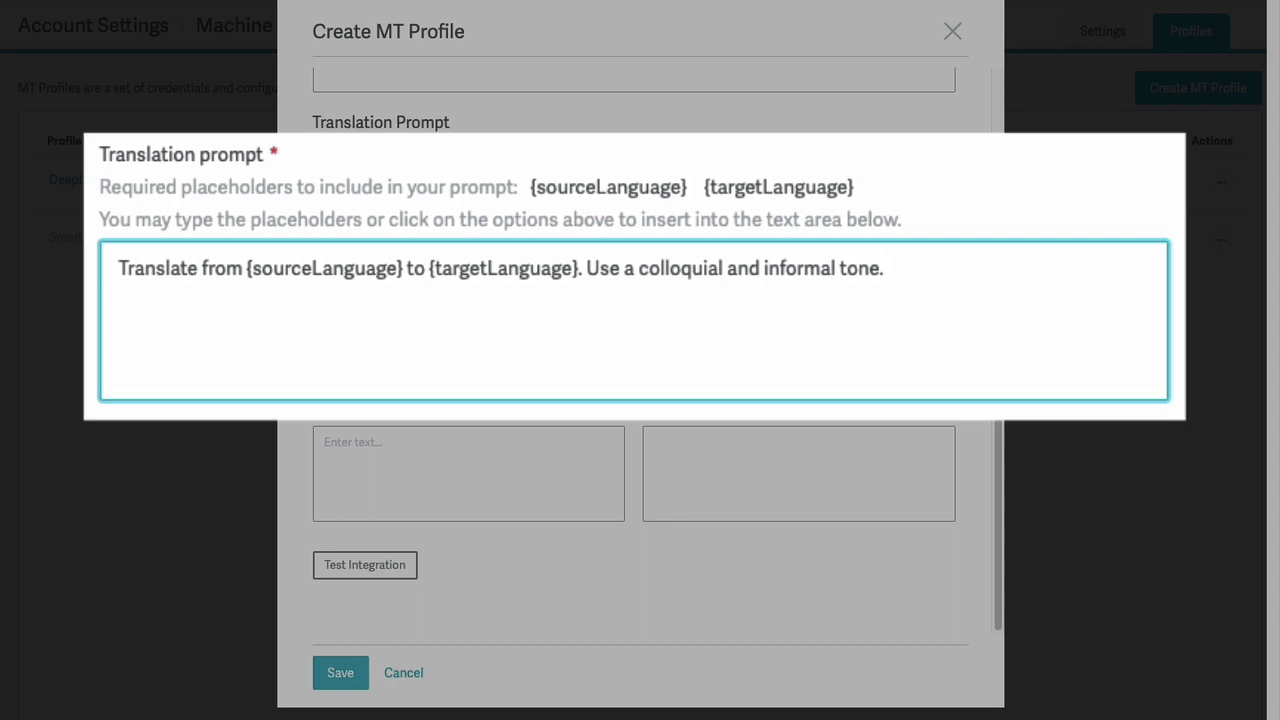
key("Tab")
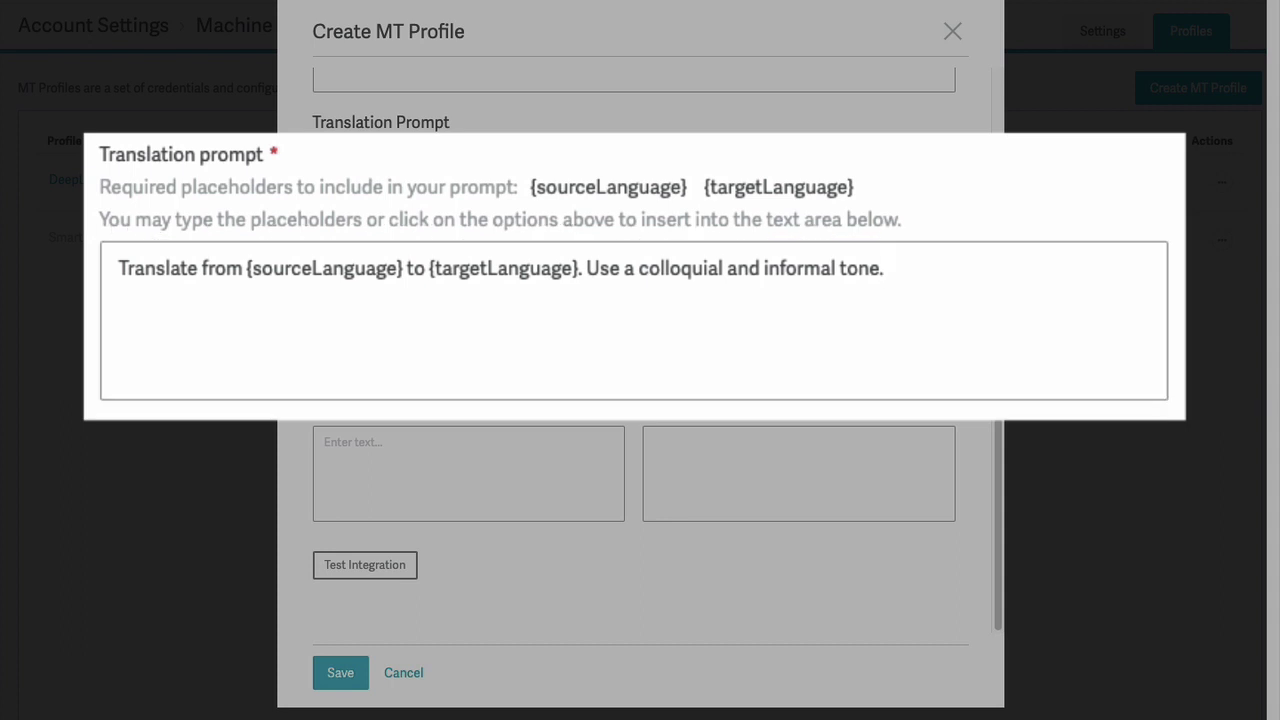
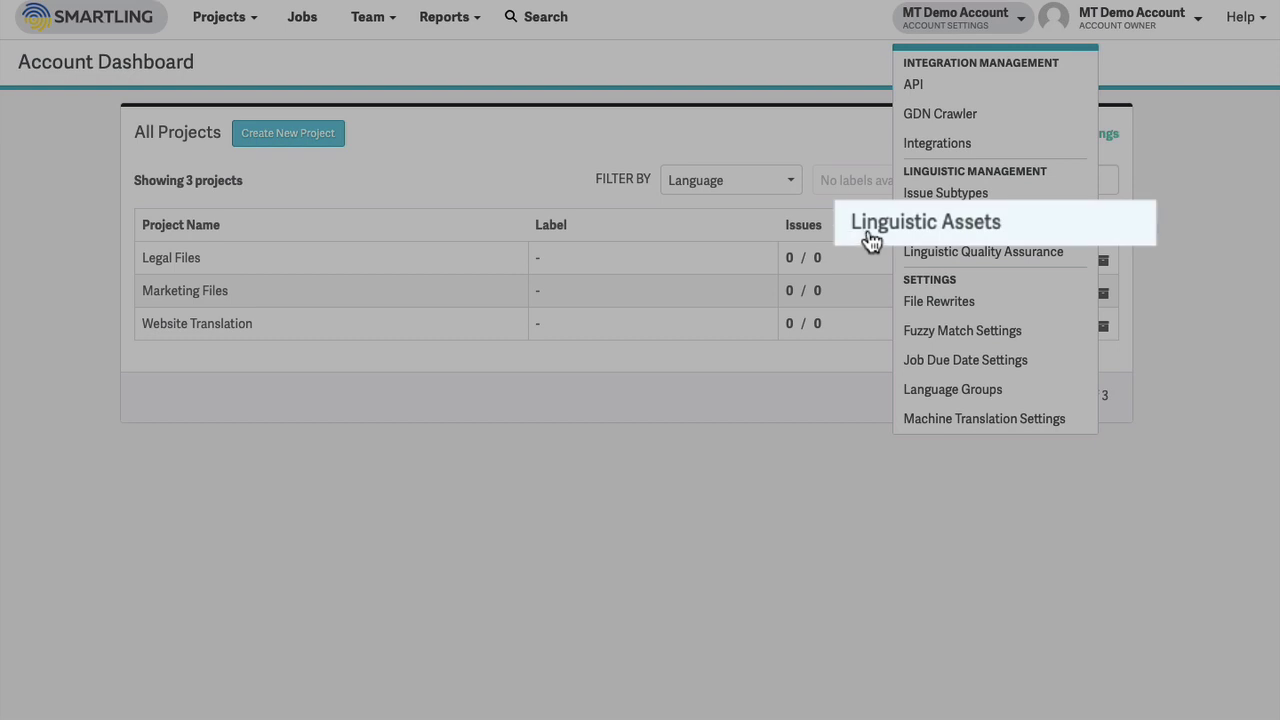
Convert Main Glossary and Demo Glossary into one MT-optimized glossary and review the conversion details.
left_click(872, 240)
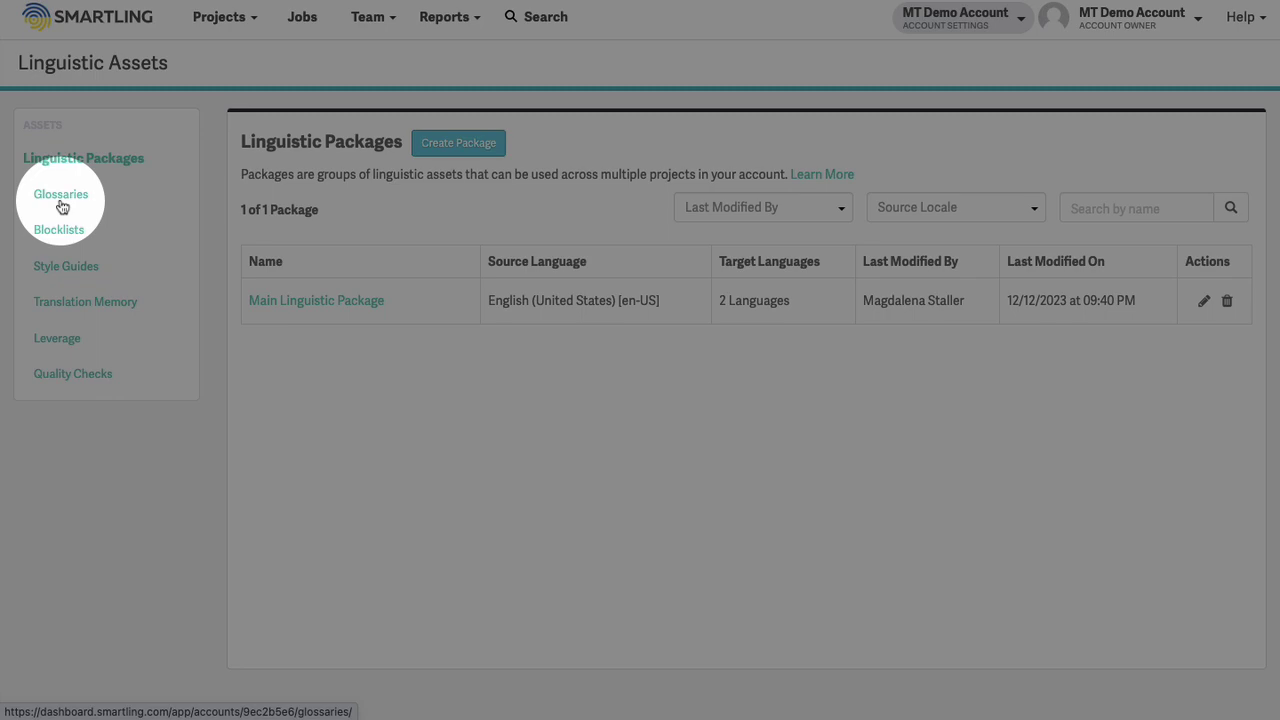
left_click(62, 206)
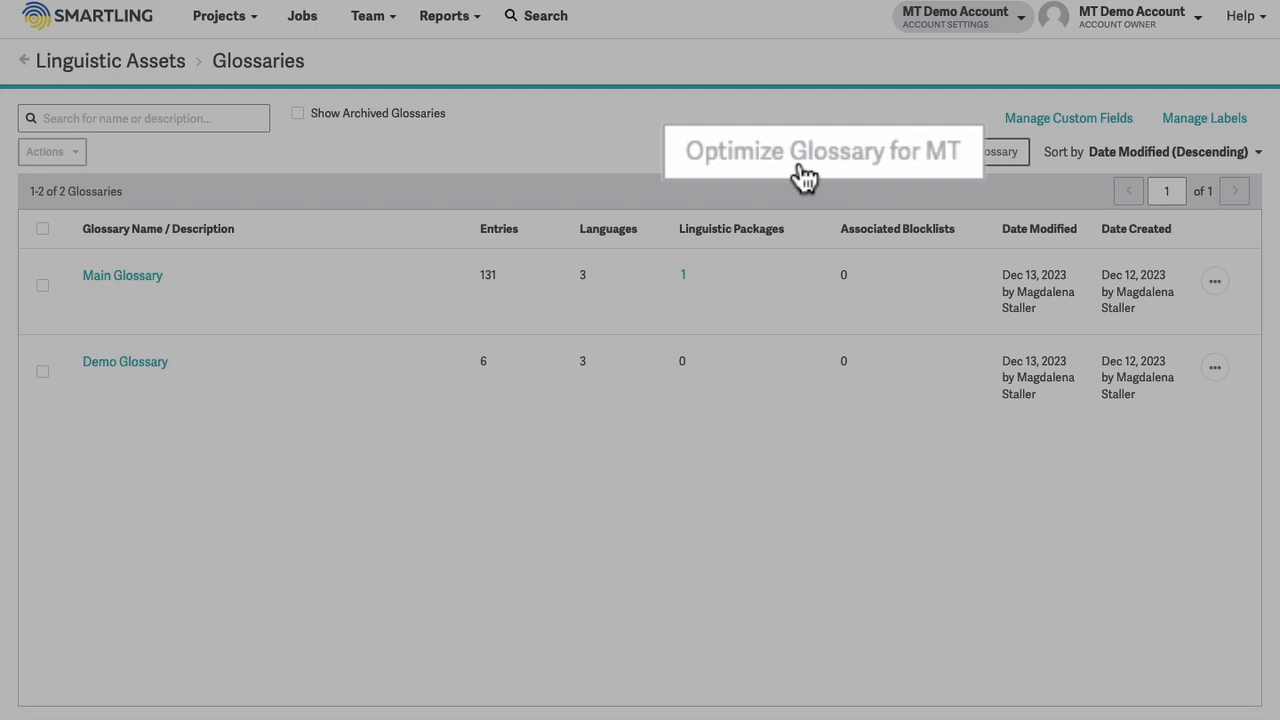
left_click(805, 172)
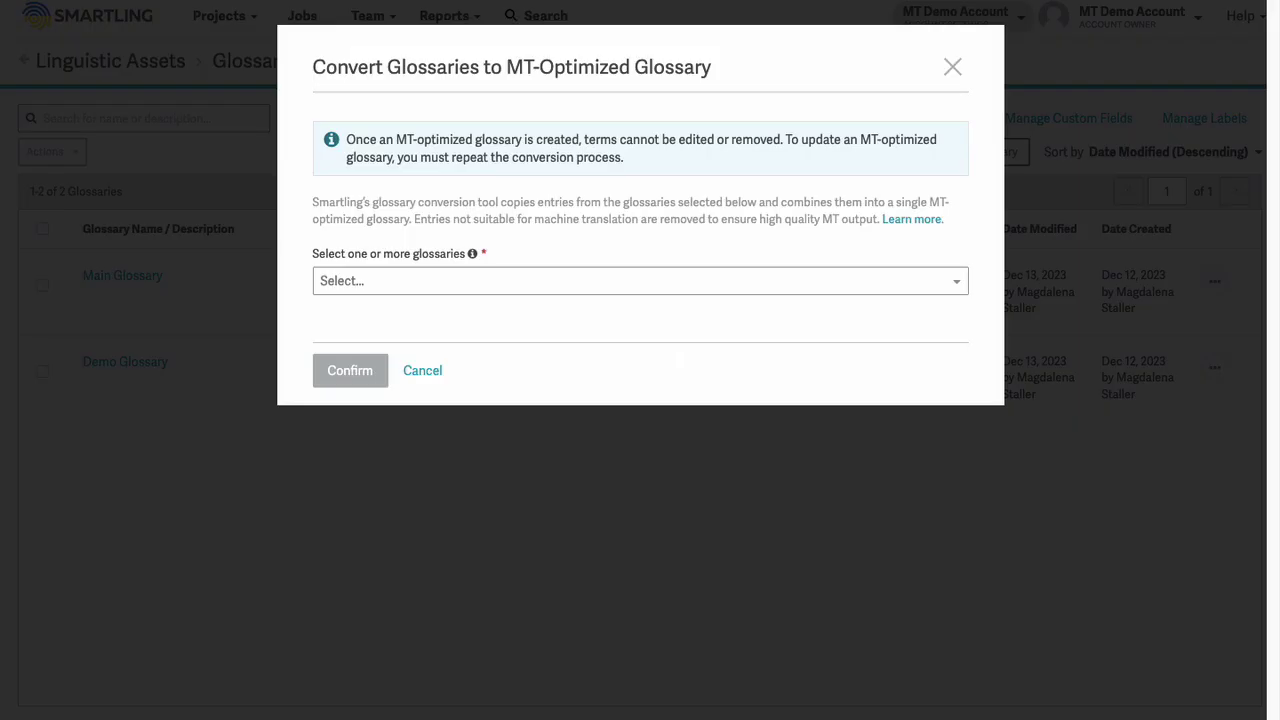
left_click(335, 281)
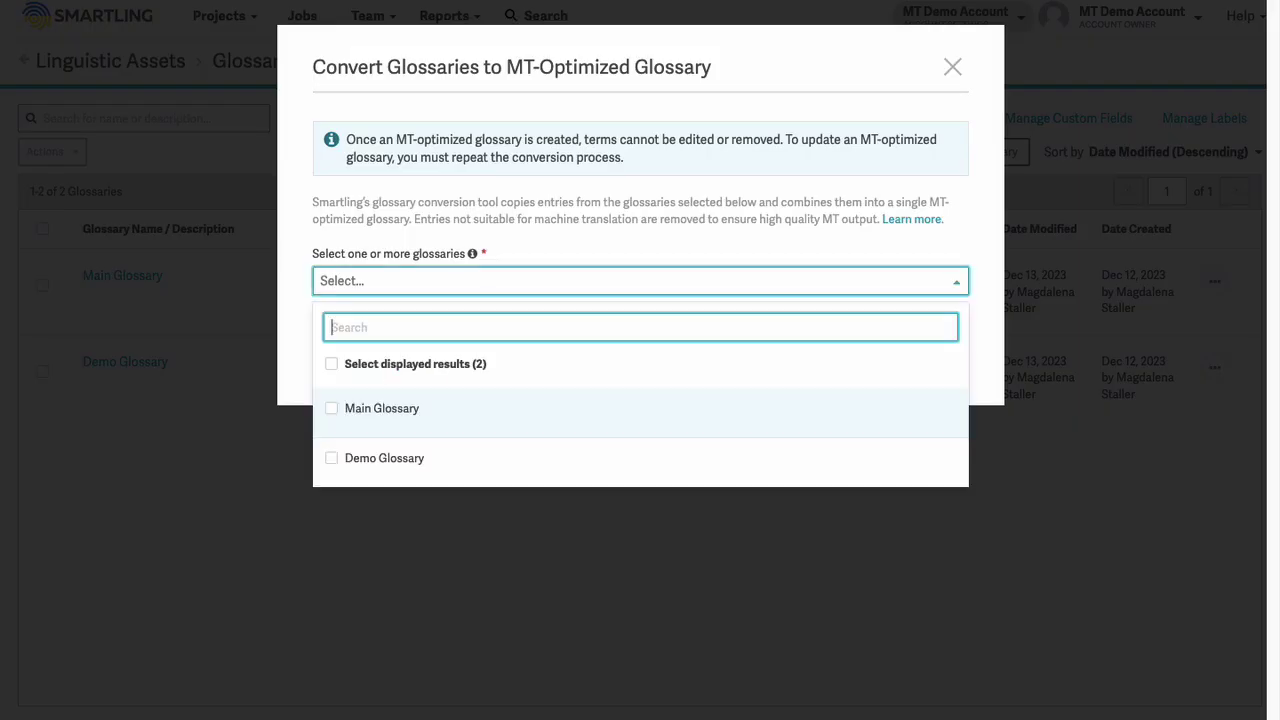
left_click(331, 409)
left_click(333, 459)
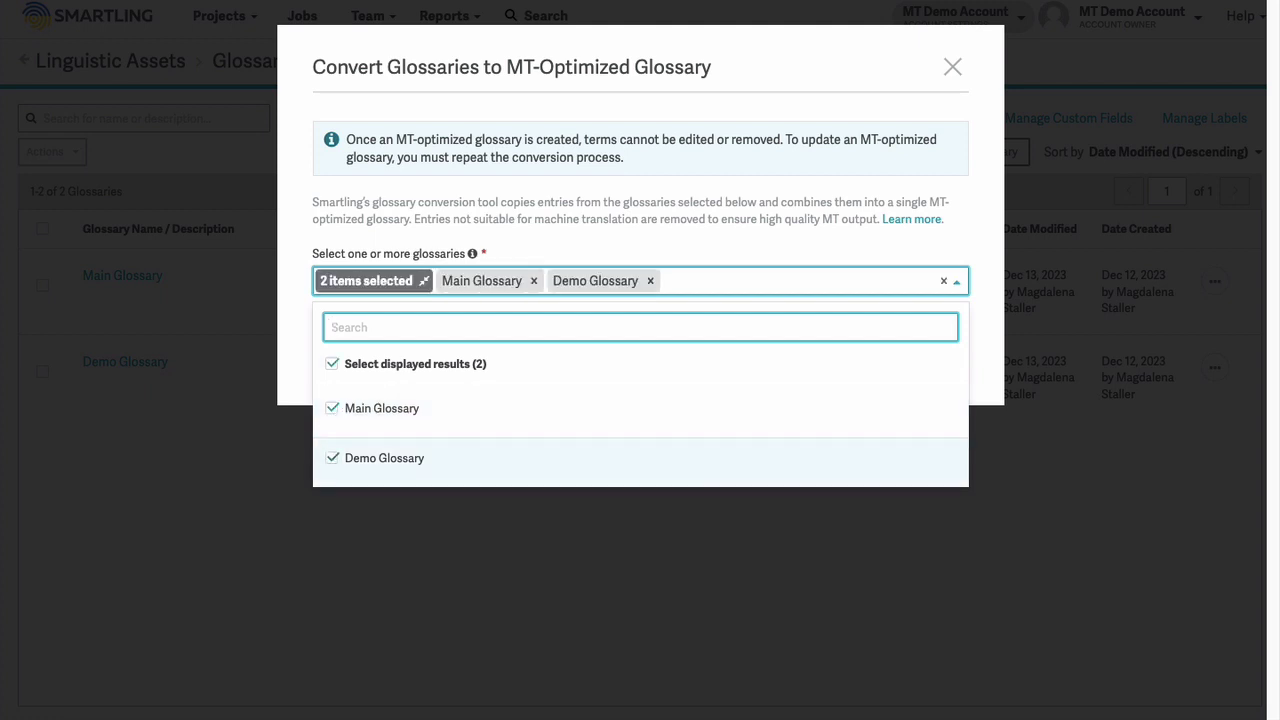
key("Escape")
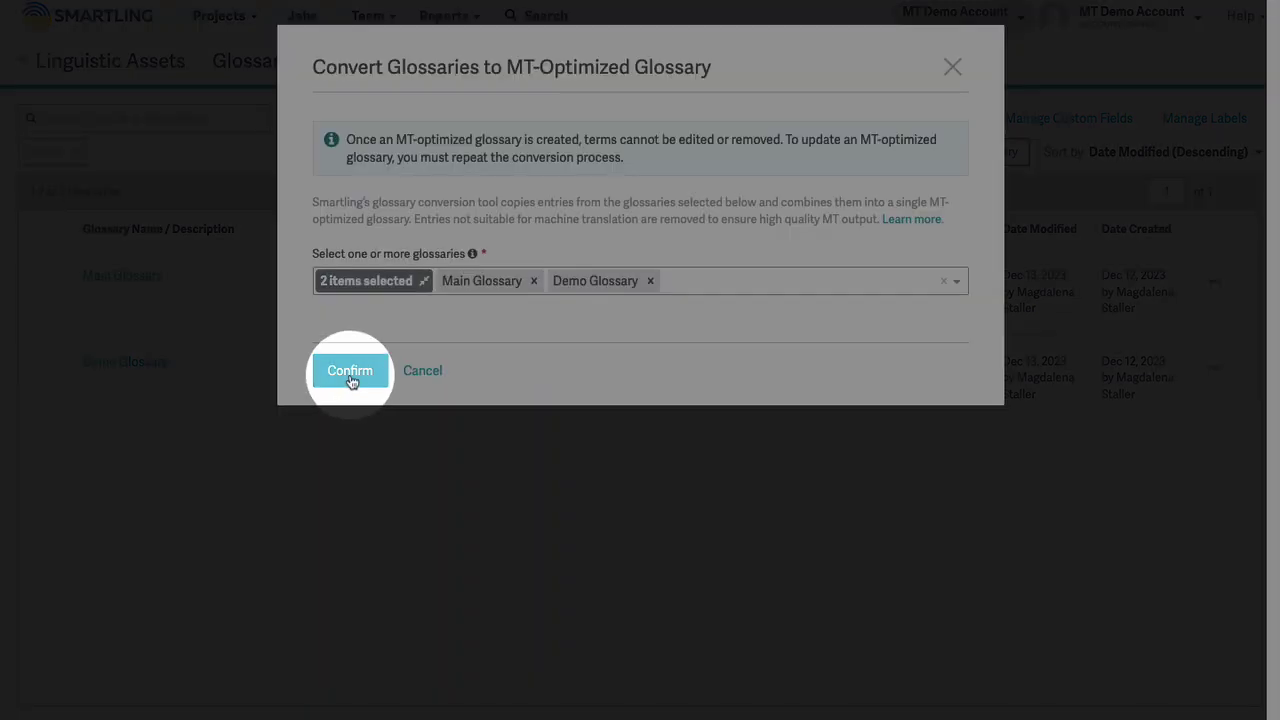
left_click(350, 372)
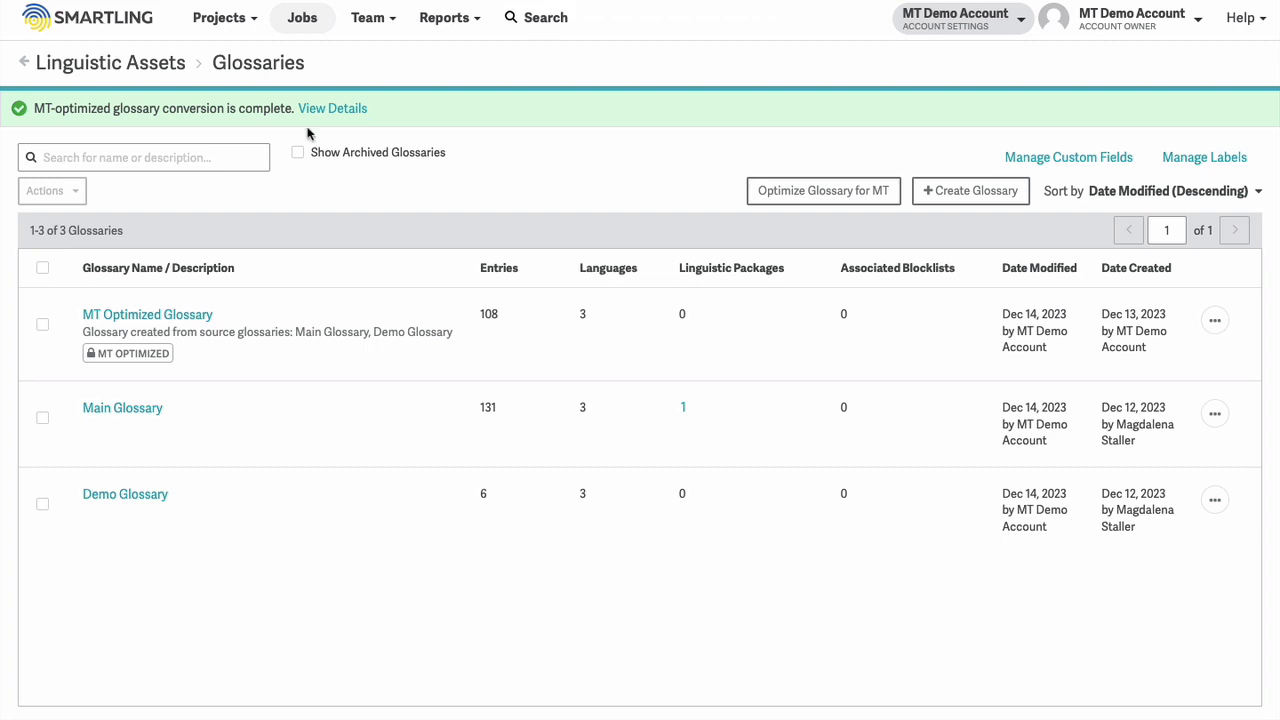
left_click(334, 116)
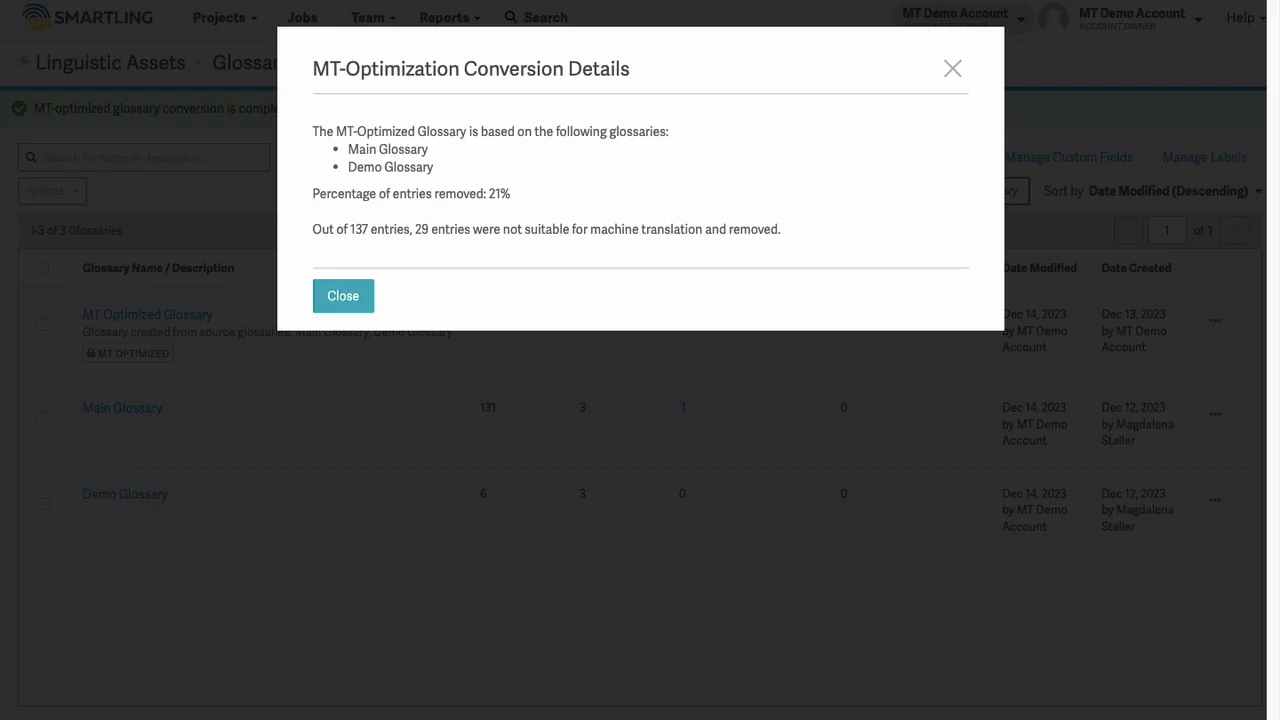
left_click(343, 303)
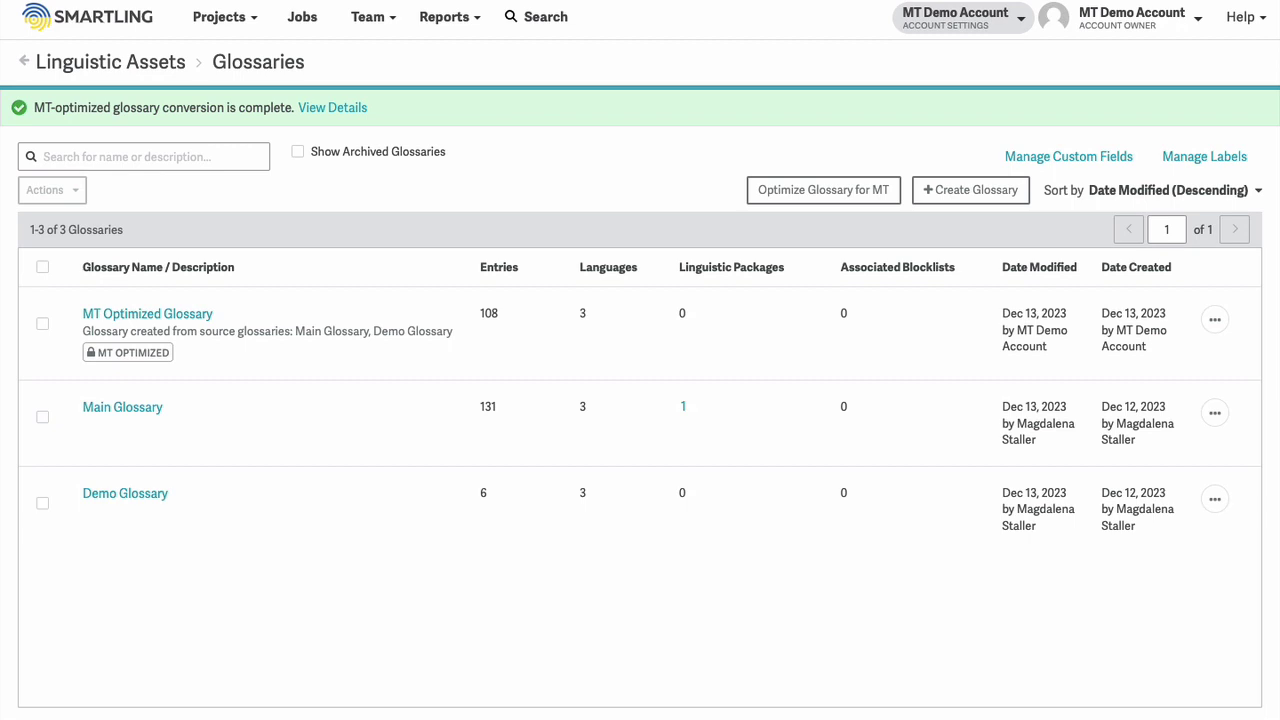
Enable glossary term insertion for the DeepL MT profile, using the MT Optimized Glossary, and save the settings.
left_click(1026, 20)
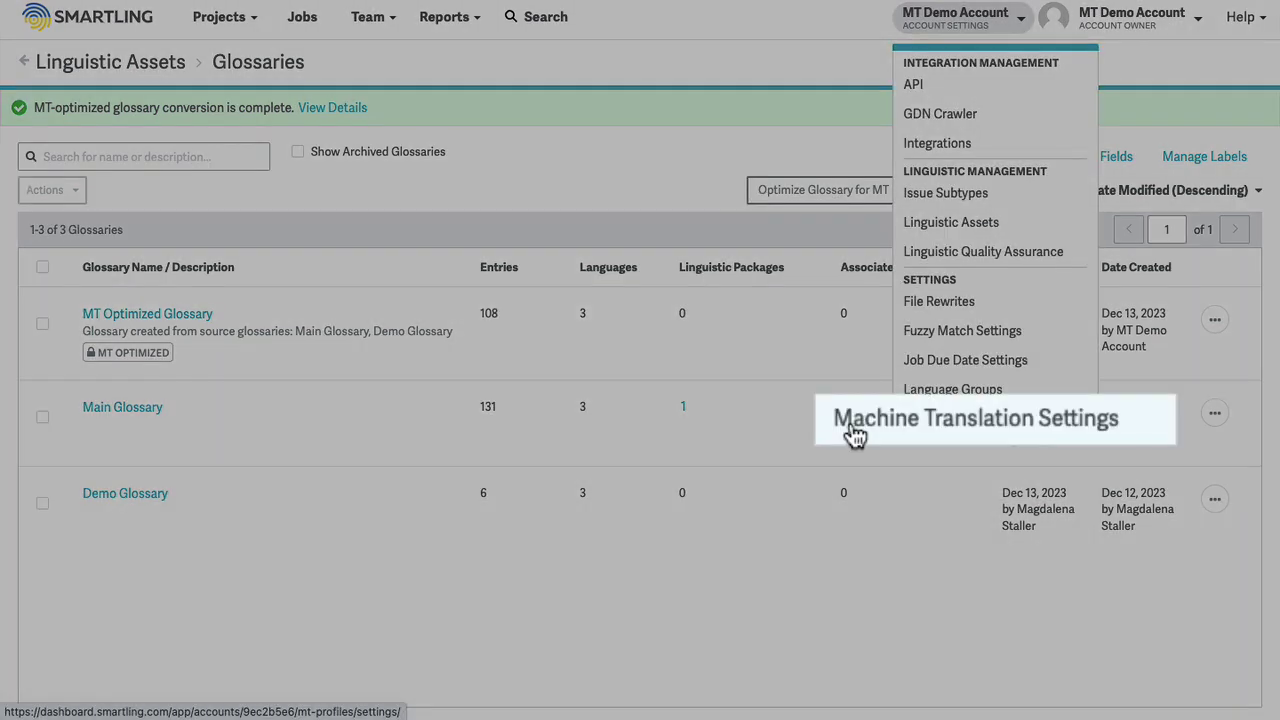
left_click(854, 426)
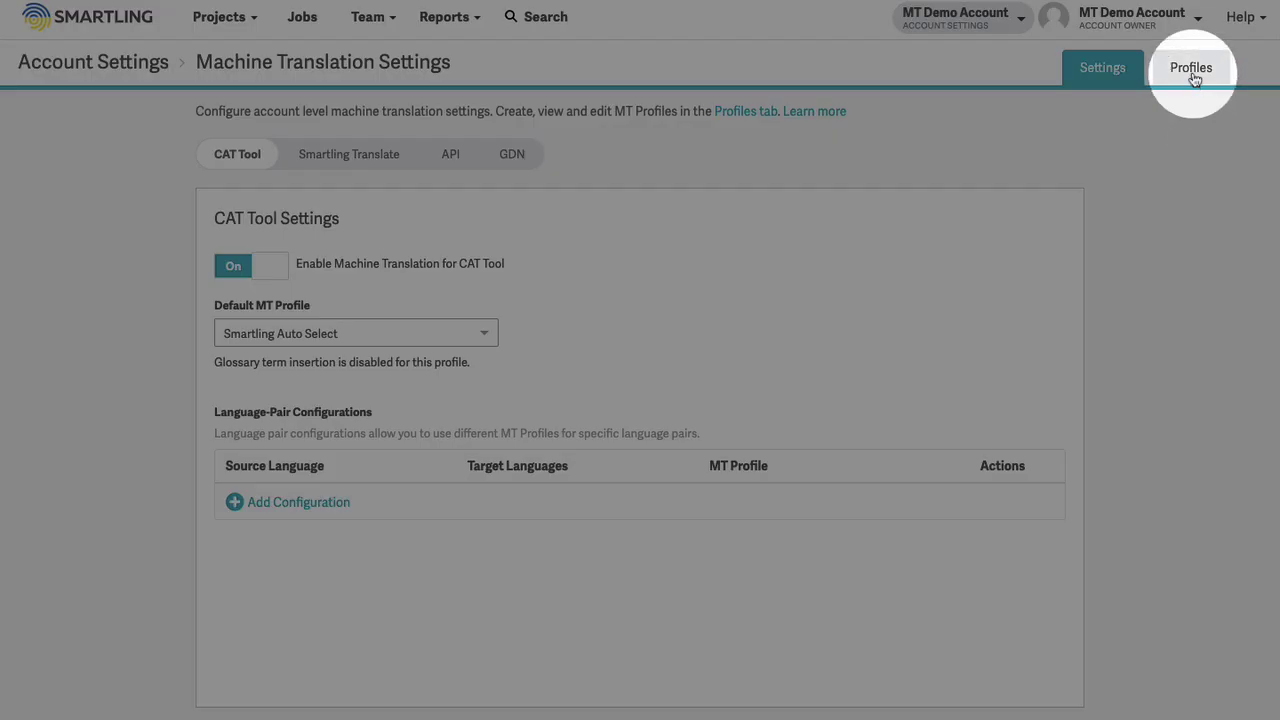
left_click(1193, 72)
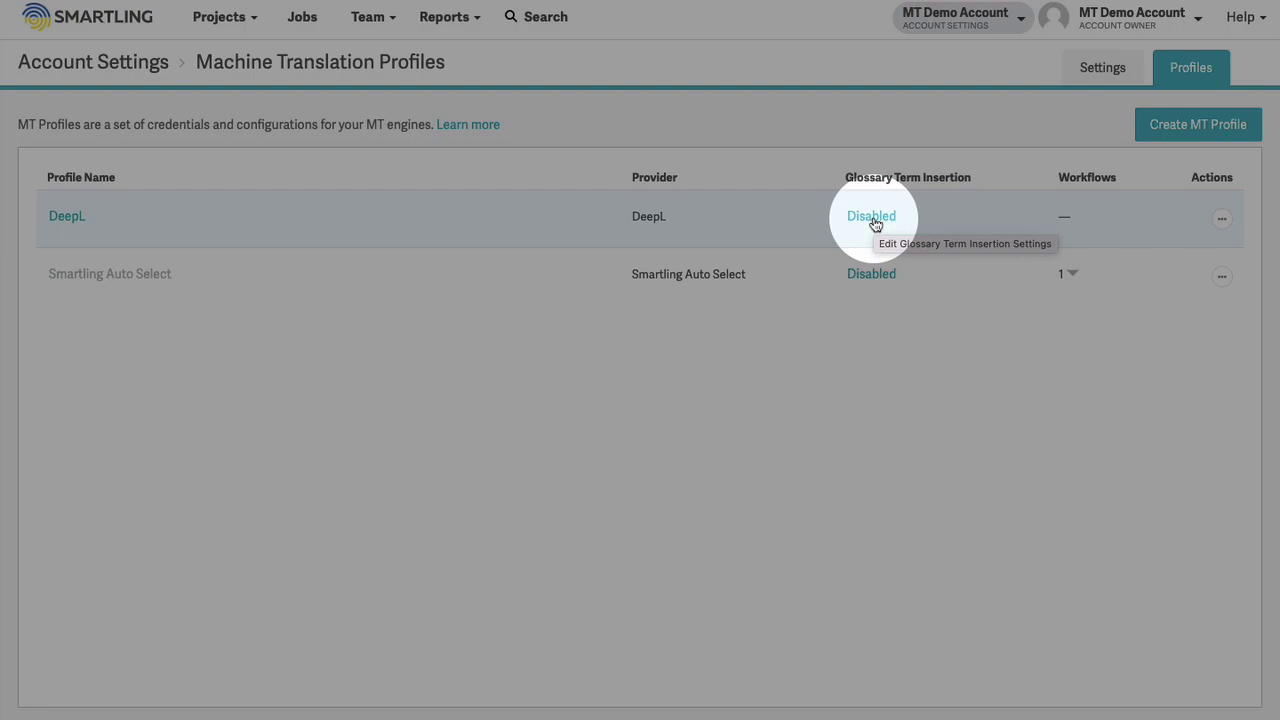
left_click(875, 222)
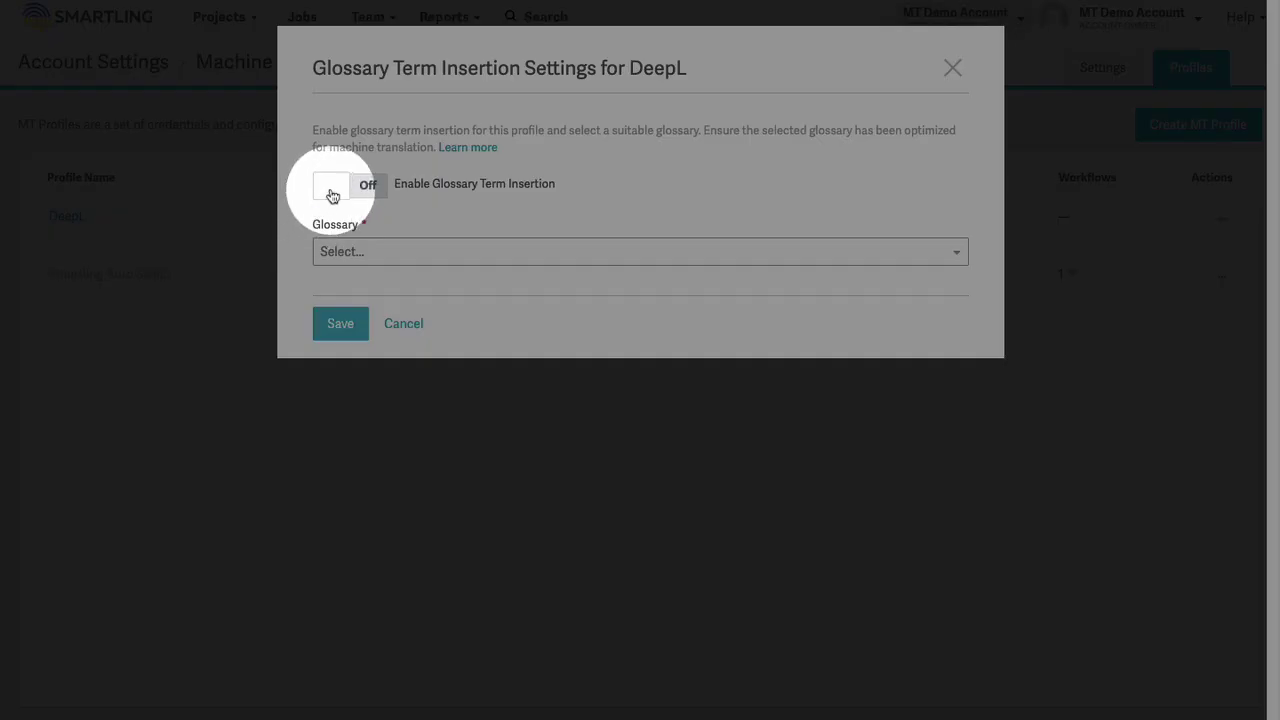
left_click(333, 195)
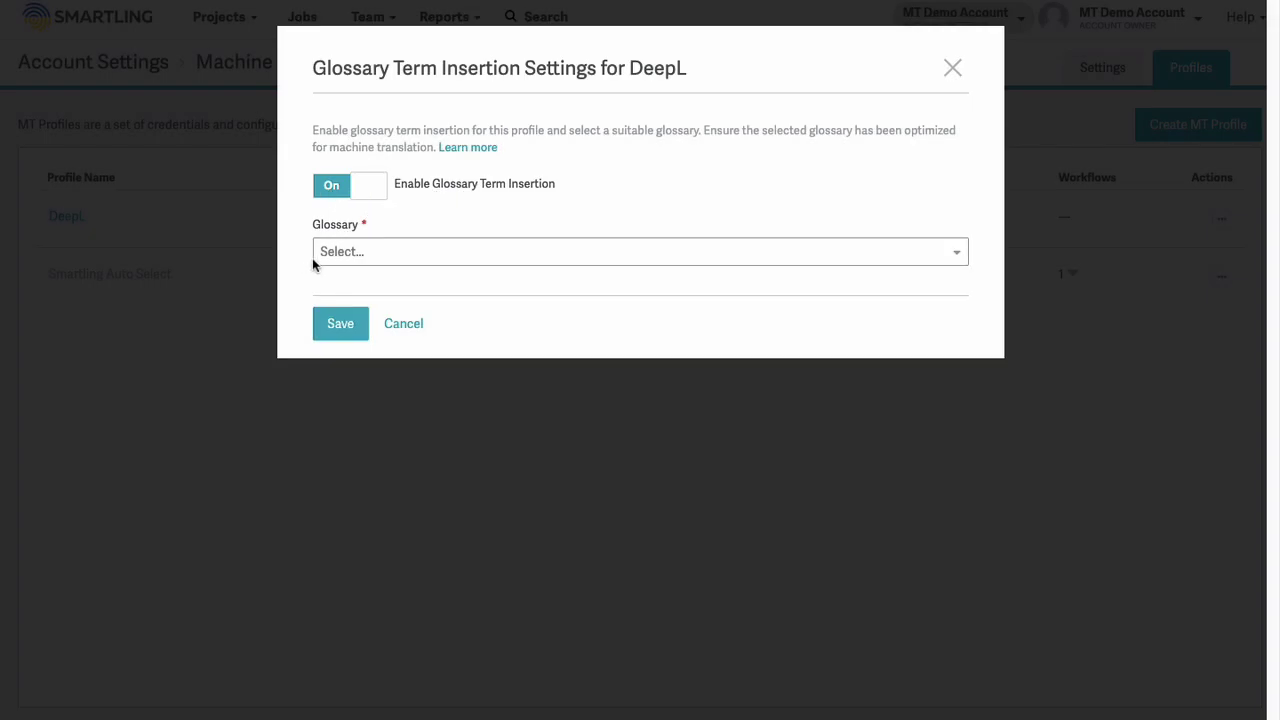
left_click(321, 253)
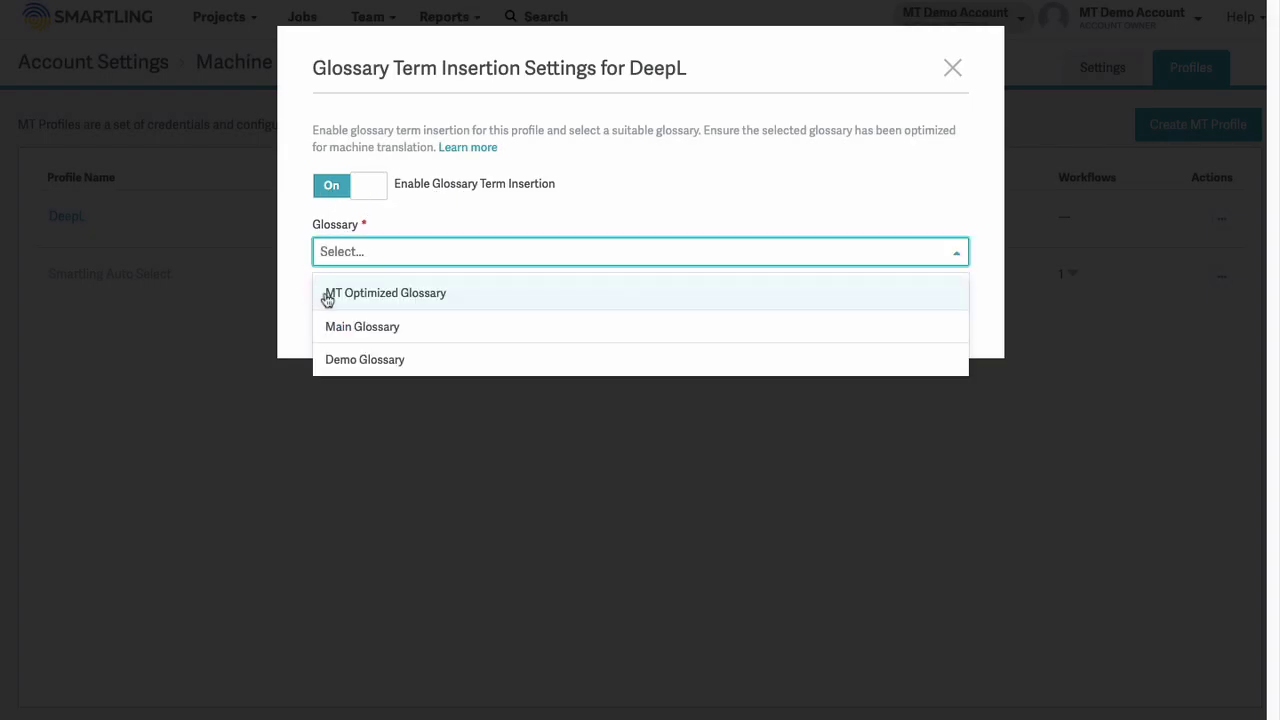
left_click(327, 296)
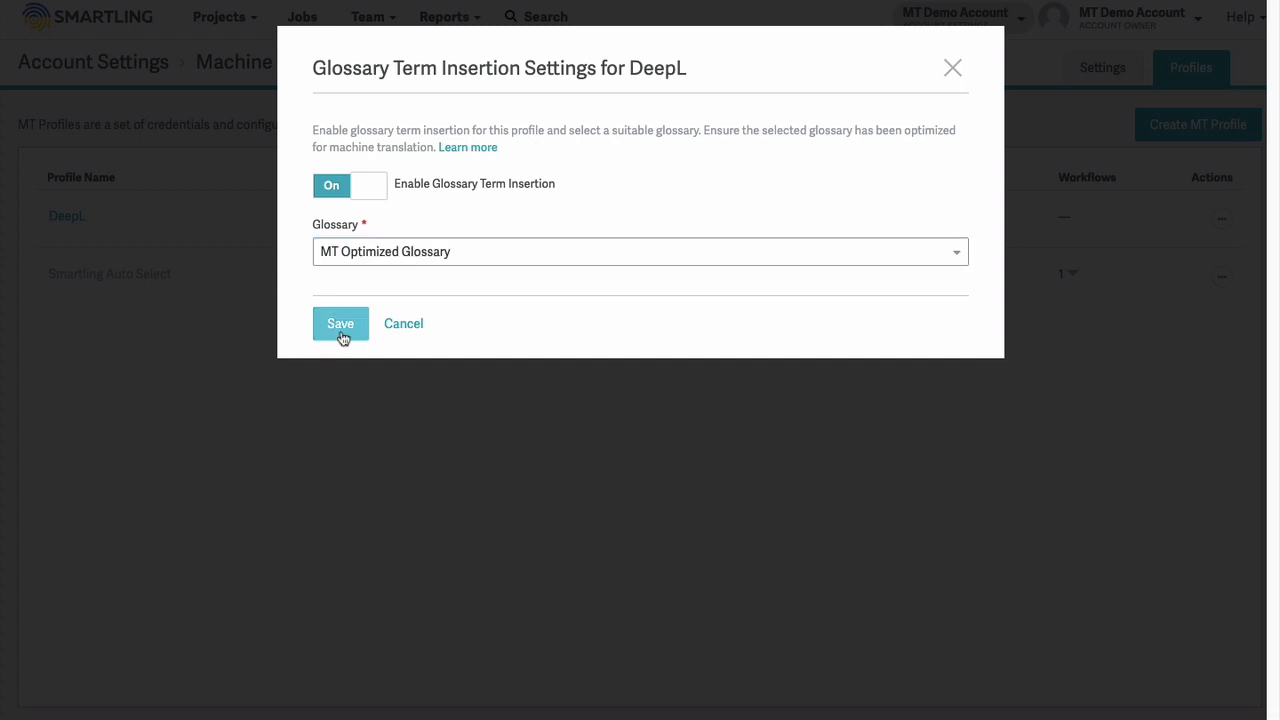
left_click(341, 325)
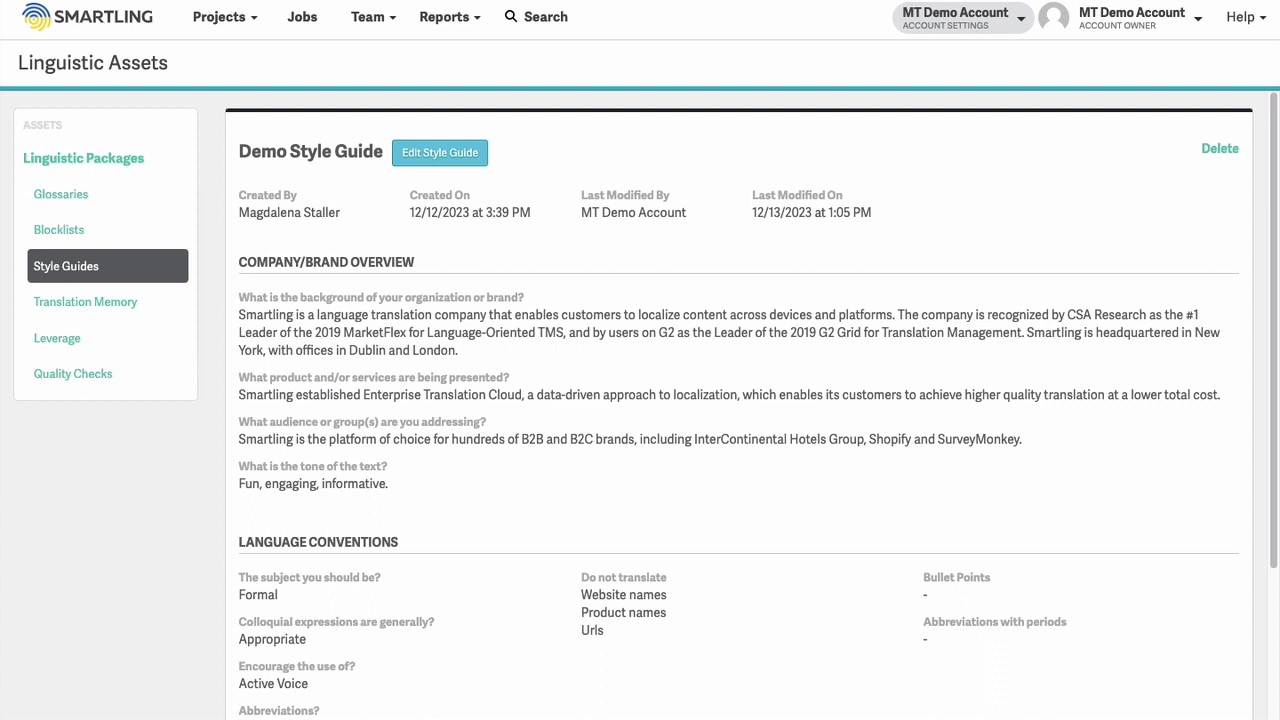
Examine the language conventions in the Demo Style Guide and open the DeepL MT profile.
scroll(640, 400, "down", 3)
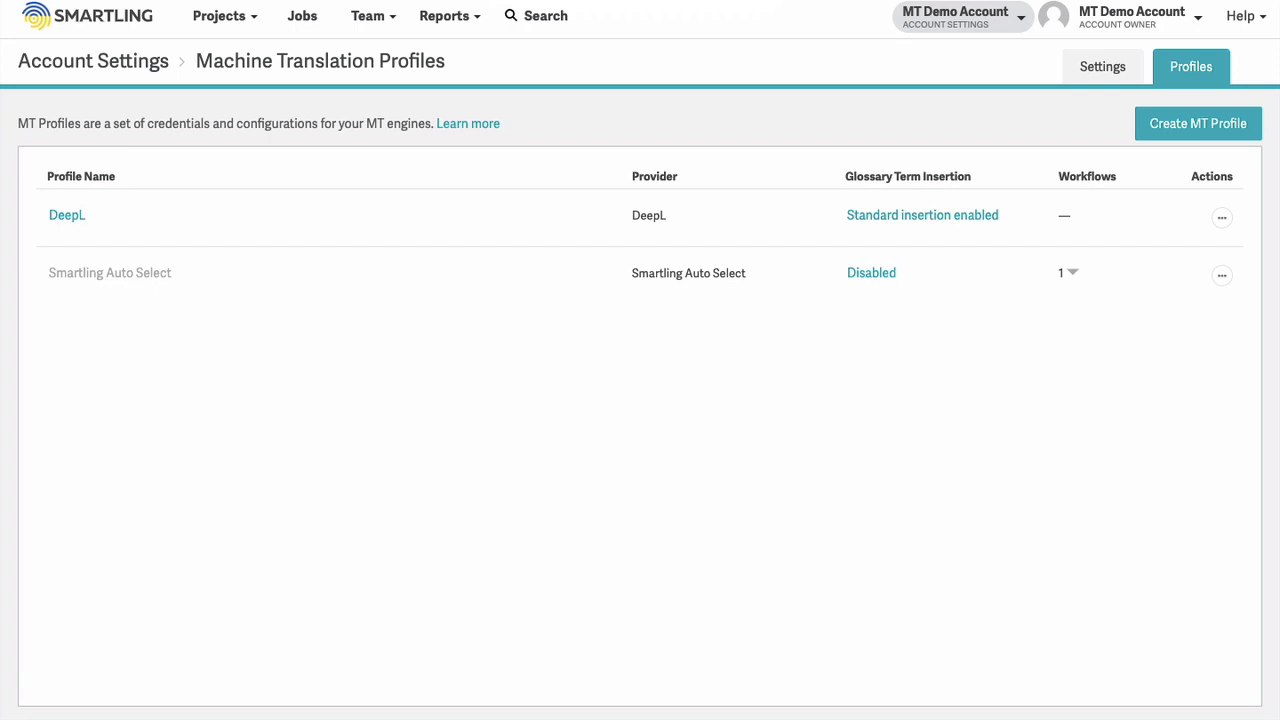
left_click(62, 222)
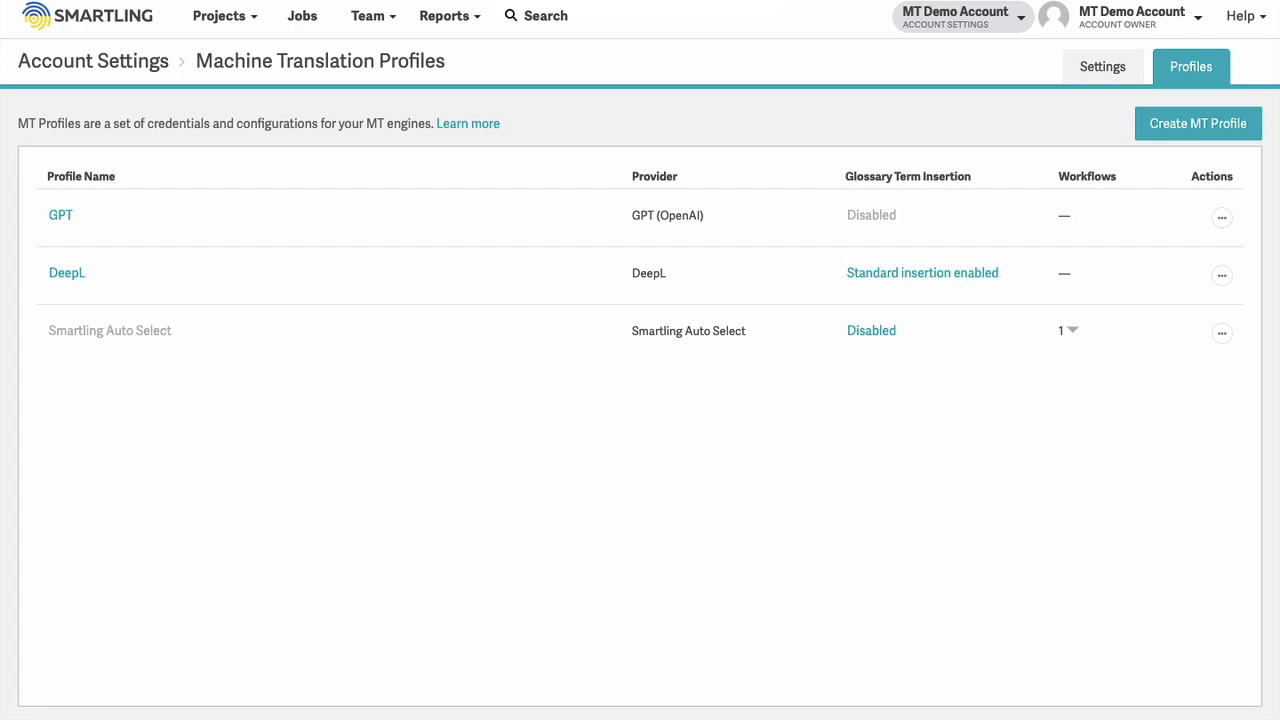
Open the GPT MT profile and examine its translation prompt.
left_click(60, 217)
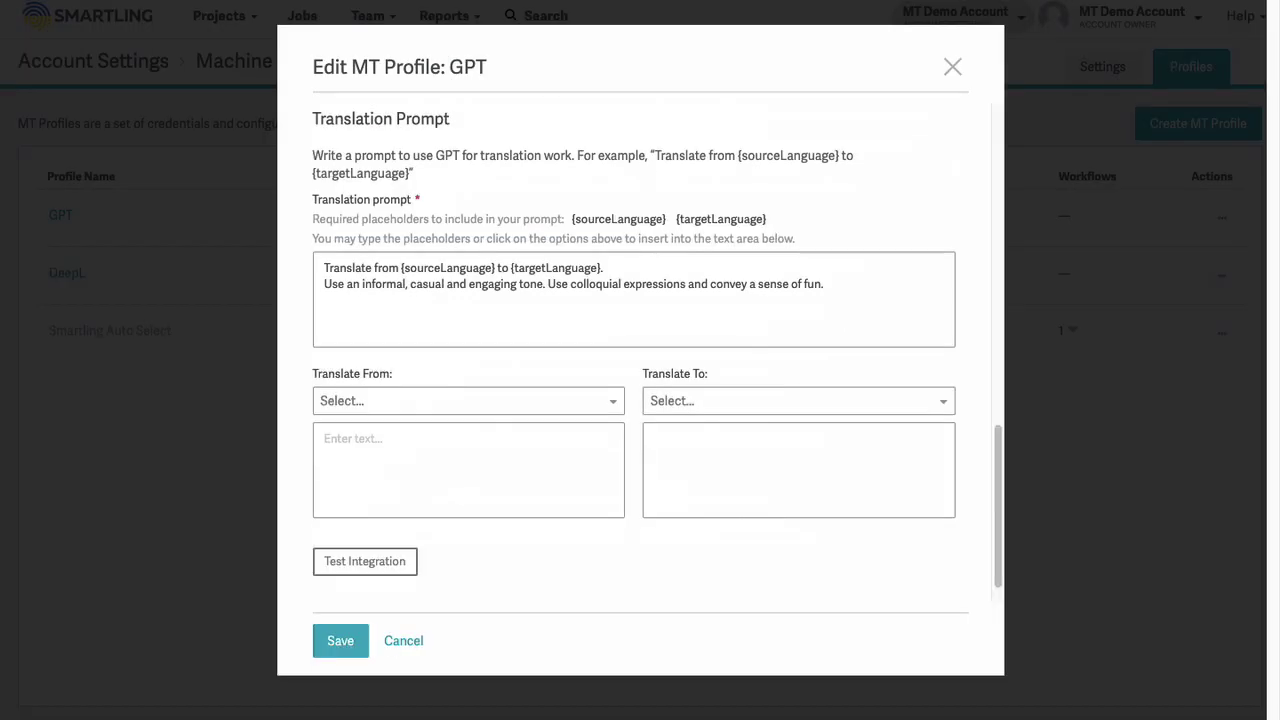
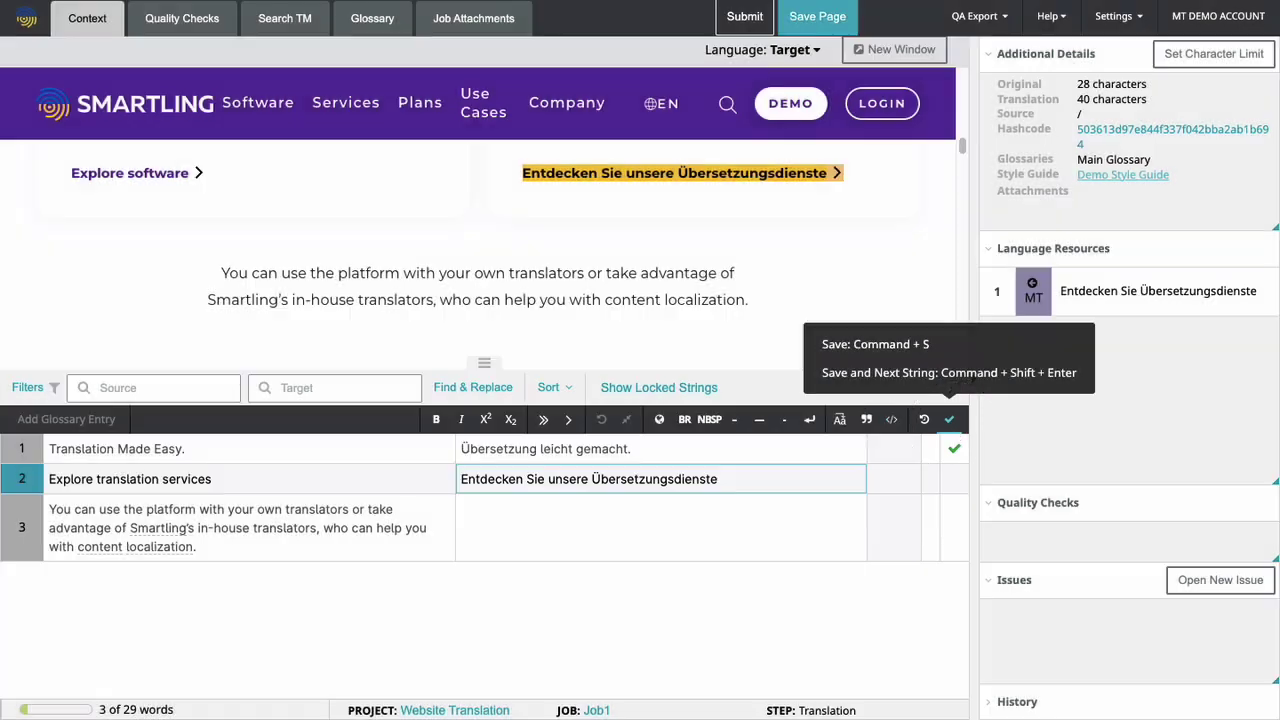
Save the German translation "Entdecken Sie unsere Übersetzungsdienste" for the string "Explore translation services".
left_click(950, 420)
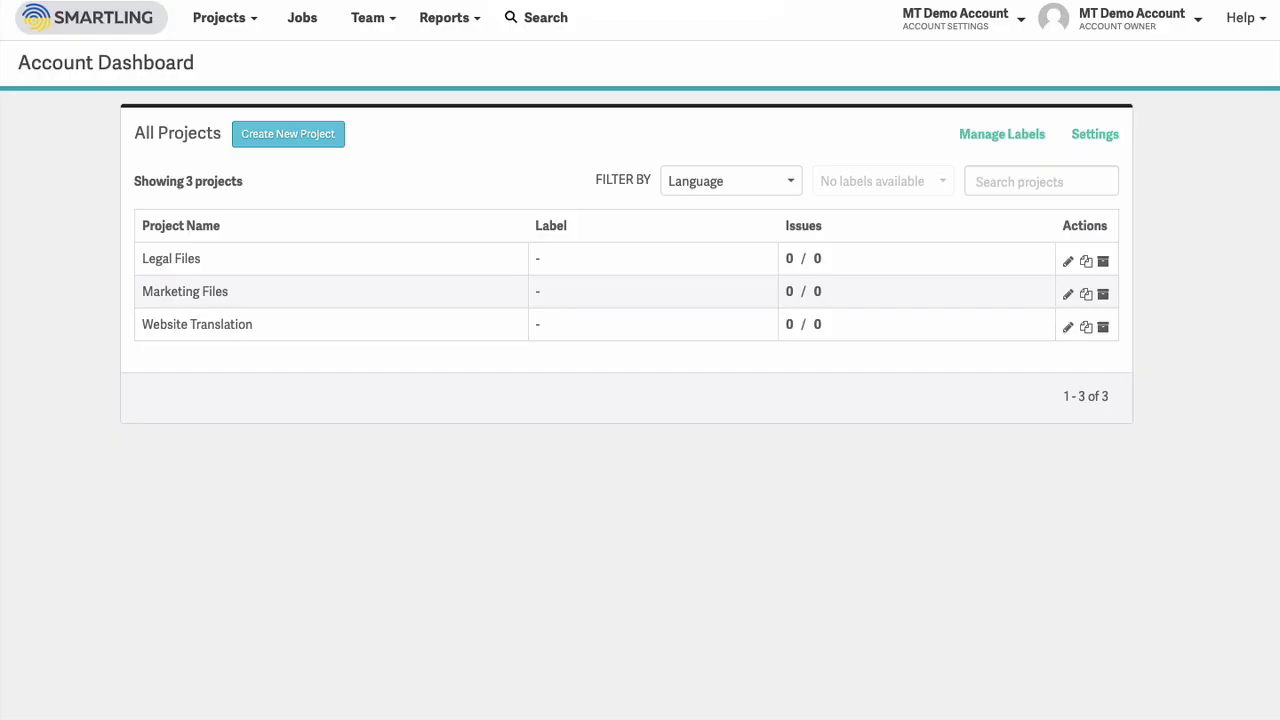
Open the account's Machine Translation Settings from the Account Dashboard.
left_click(1016, 34)
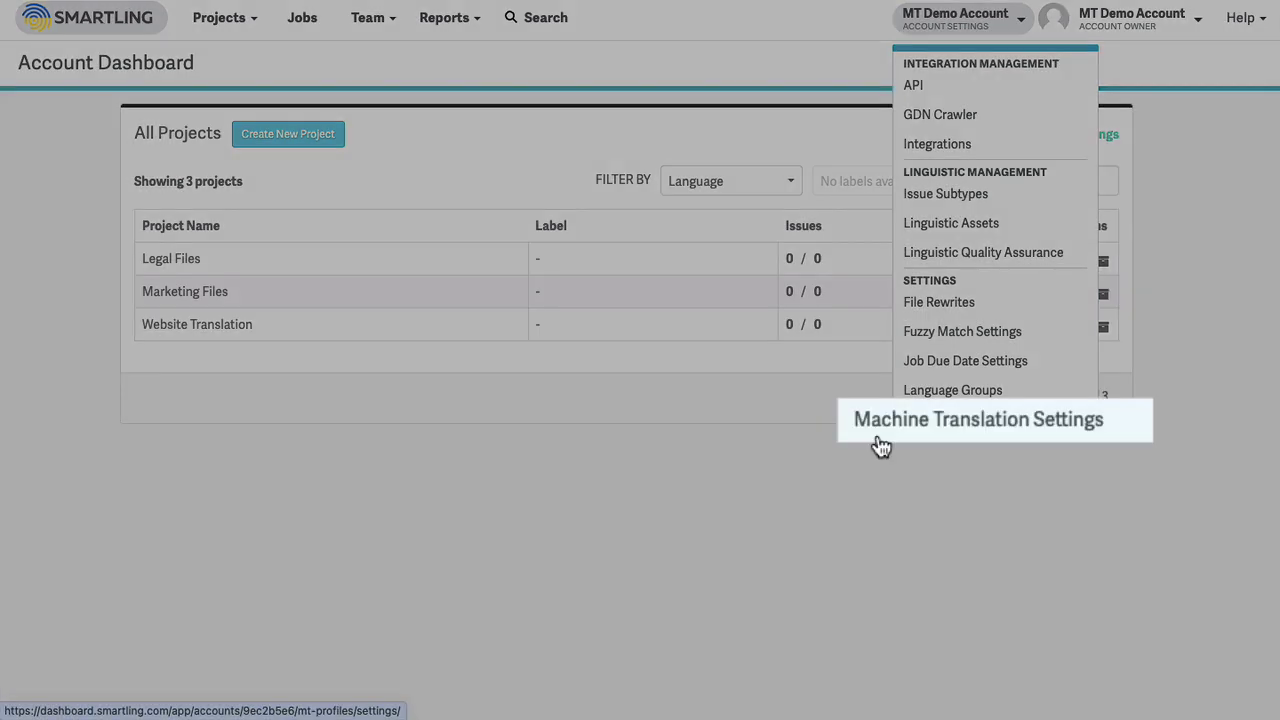
left_click(920, 425)
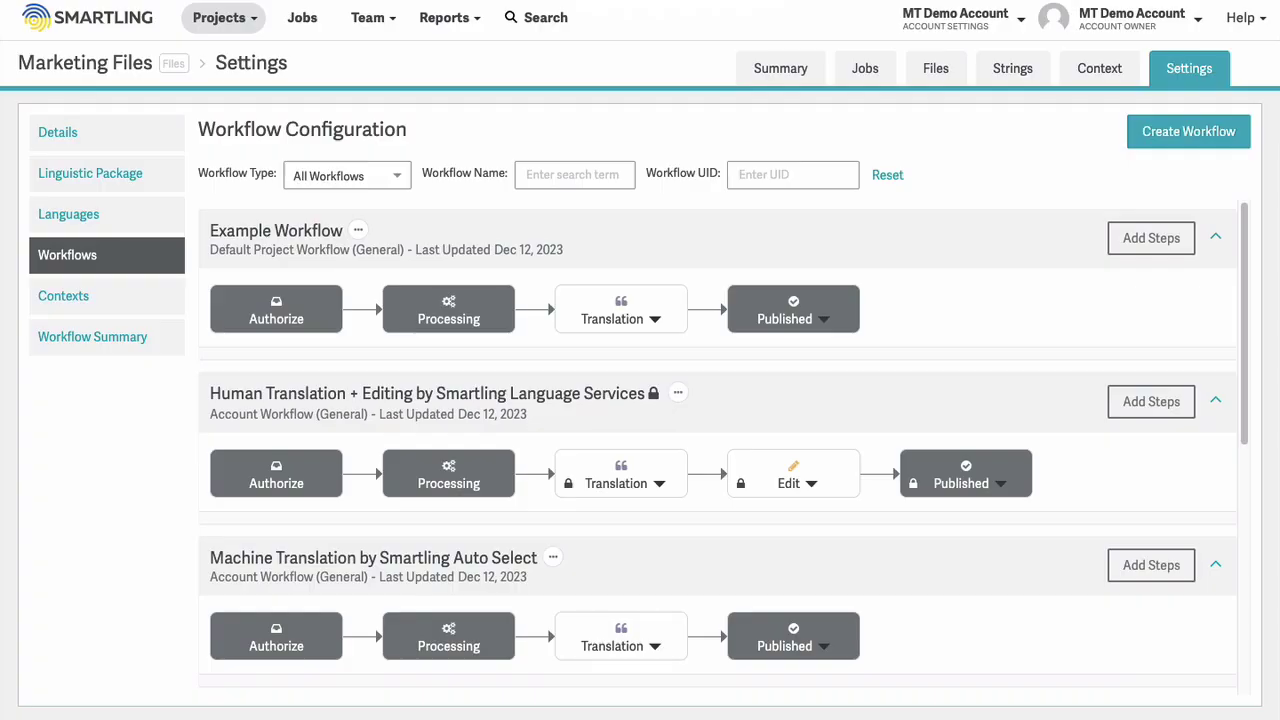
Start a new account-level workflow named "MT Only - DeepL" with the General content type.
scroll(717, 448, "down", 3)
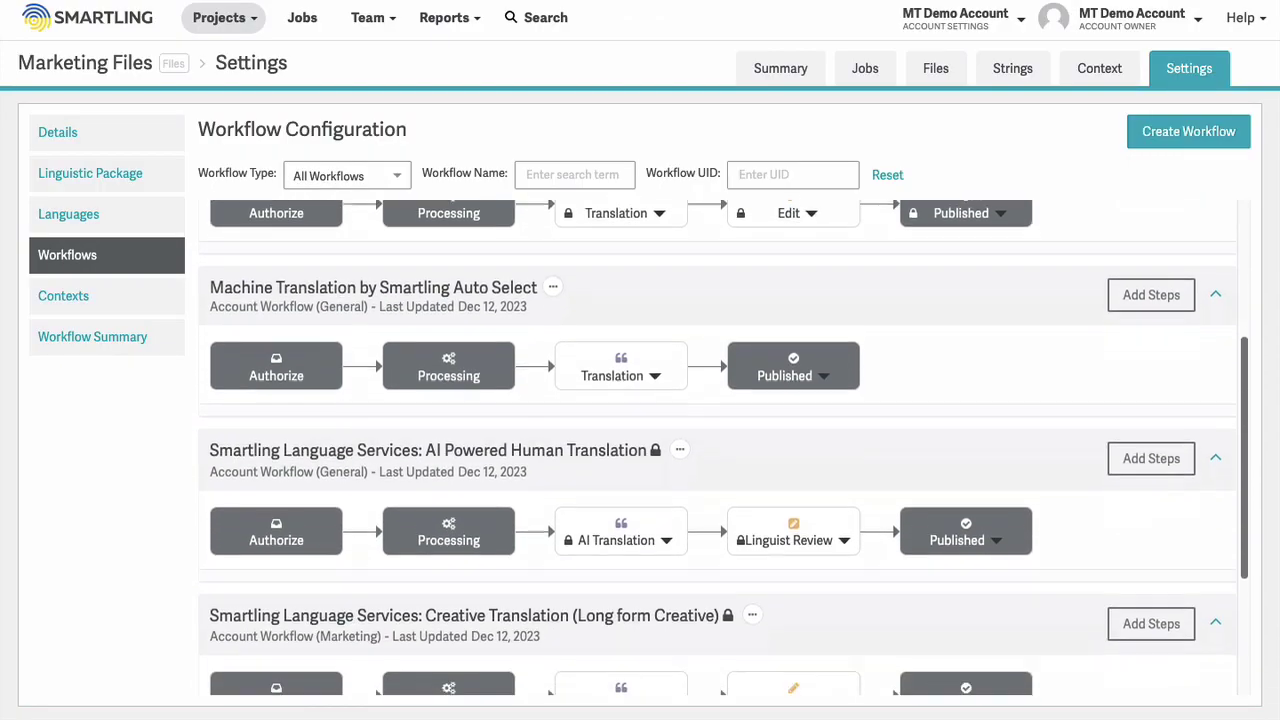
scroll(717, 448, "down", 1)
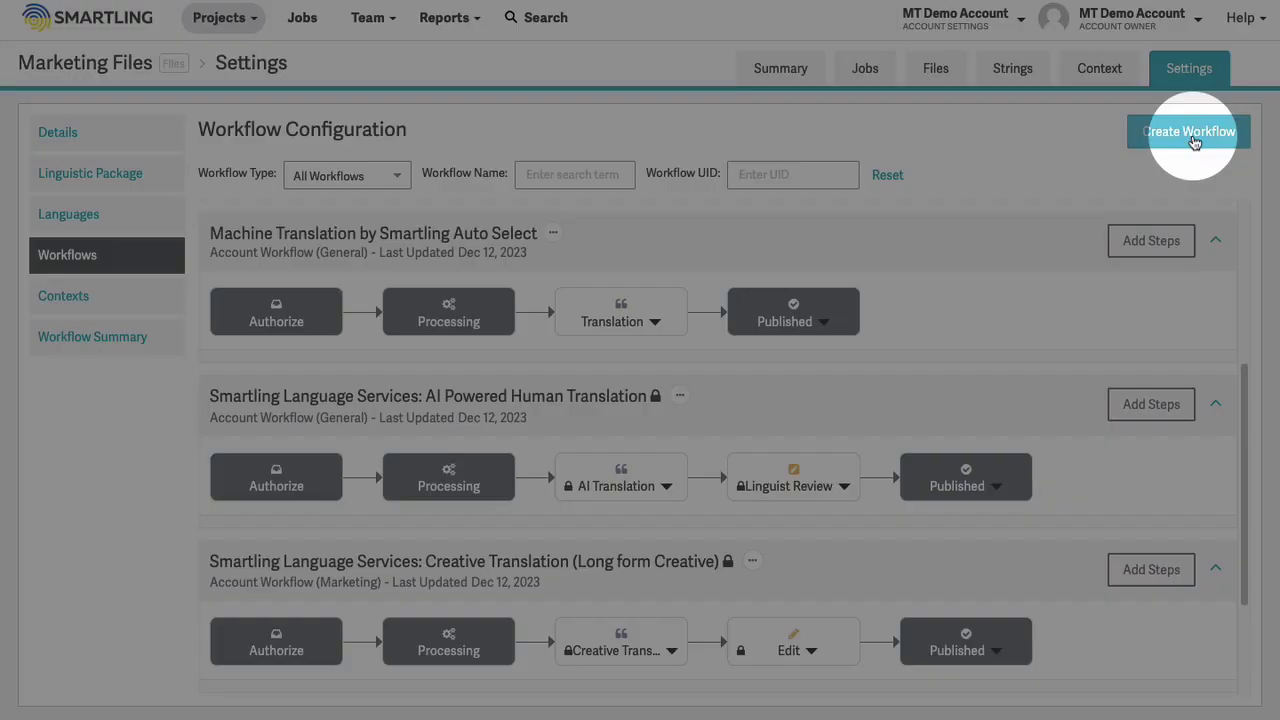
left_click(1193, 140)
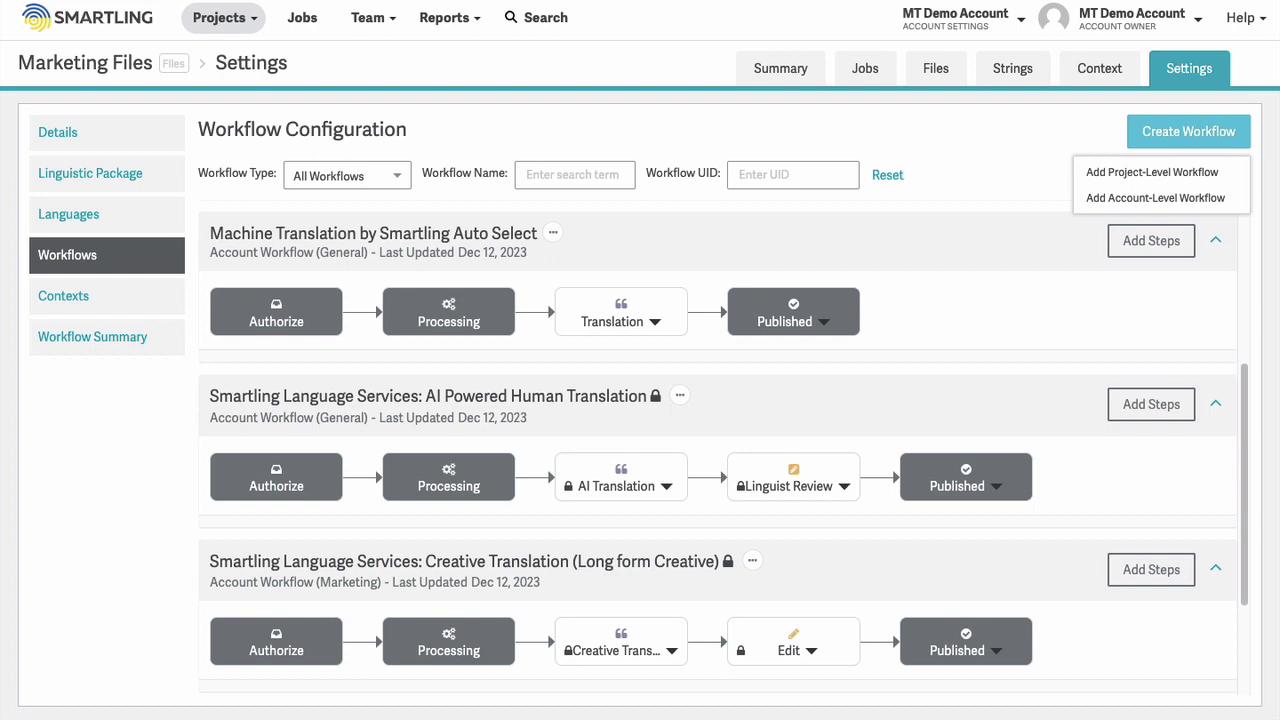
left_click(1104, 199)
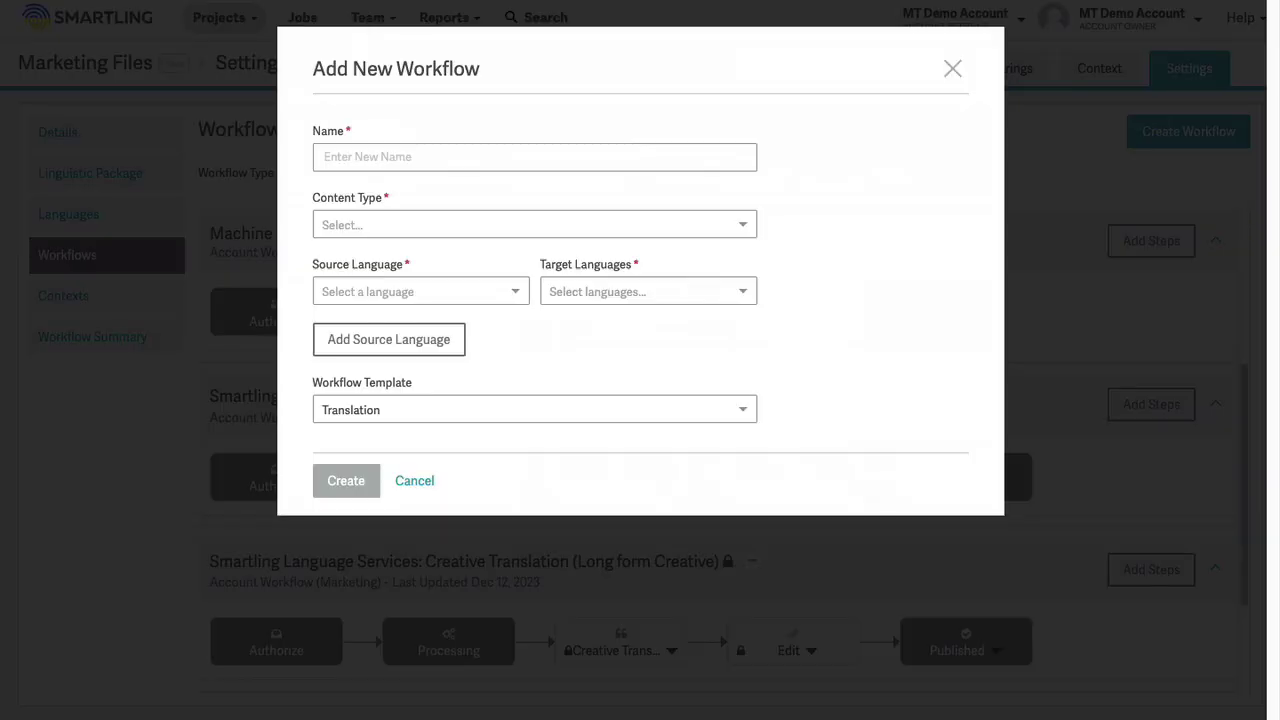
left_click(534, 157)
type("MT Only - DeepL")
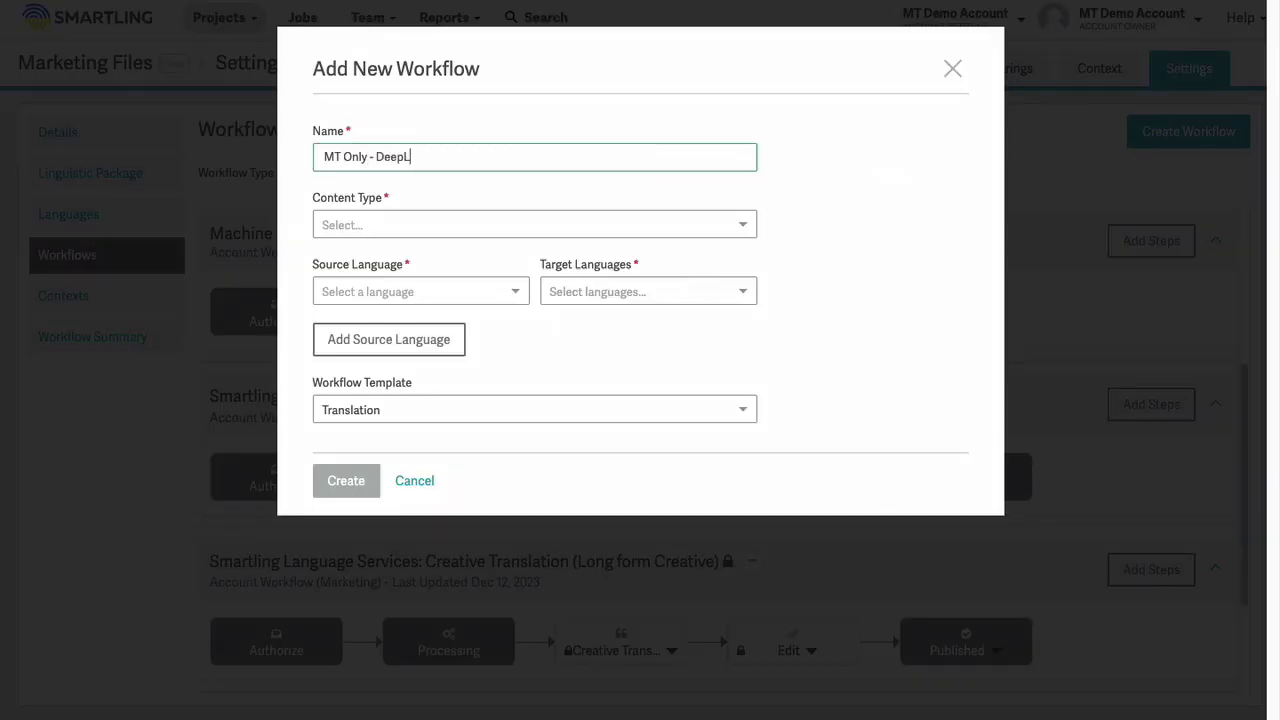
key("Tab")
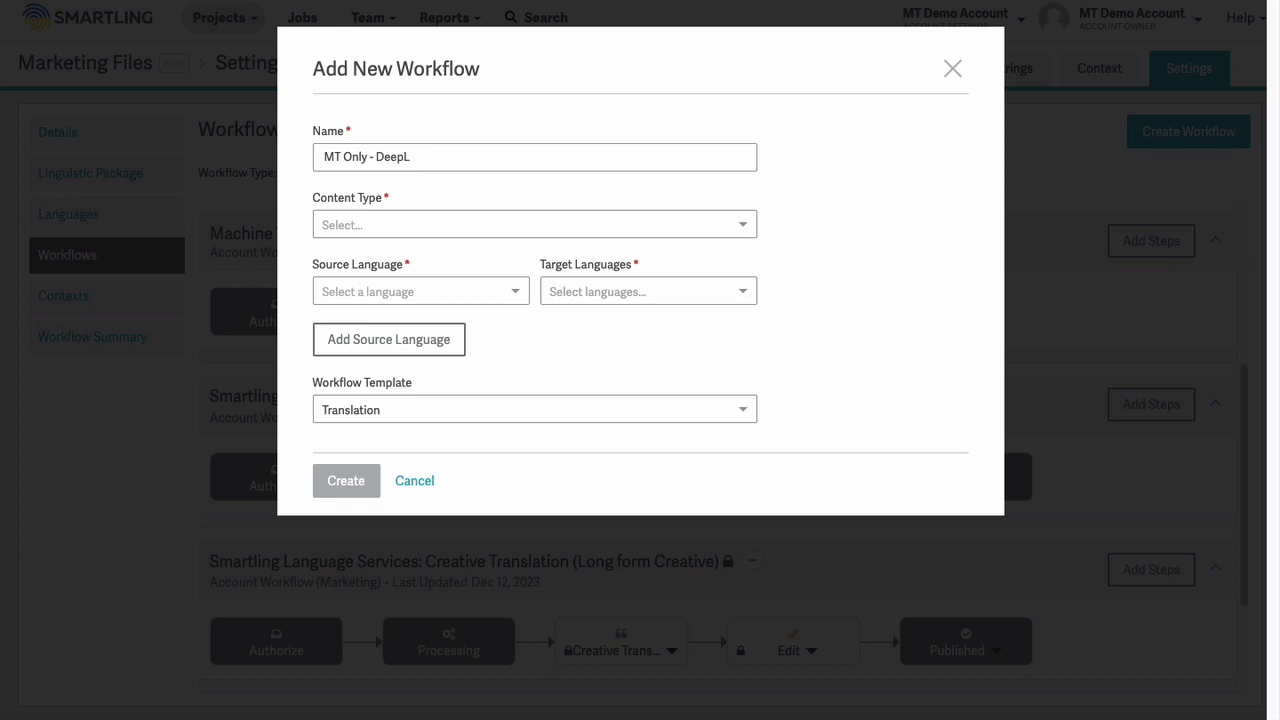
left_click(745, 222)
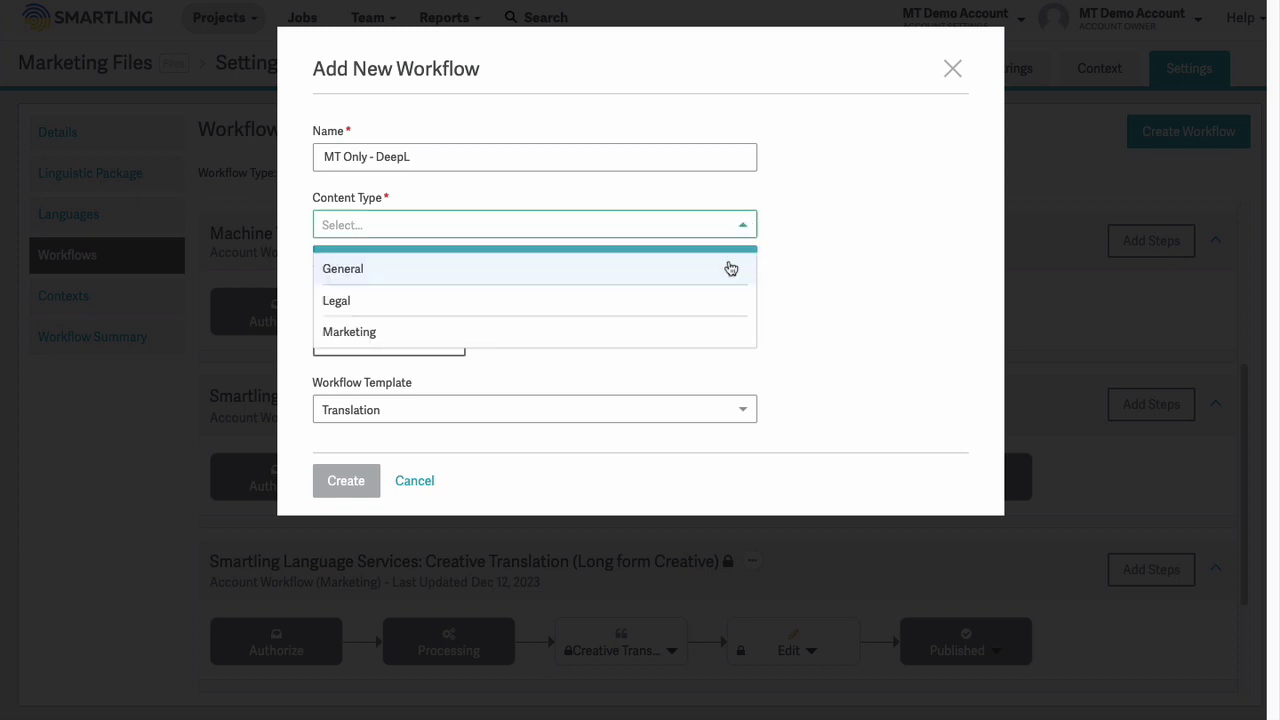
left_click(731, 268)
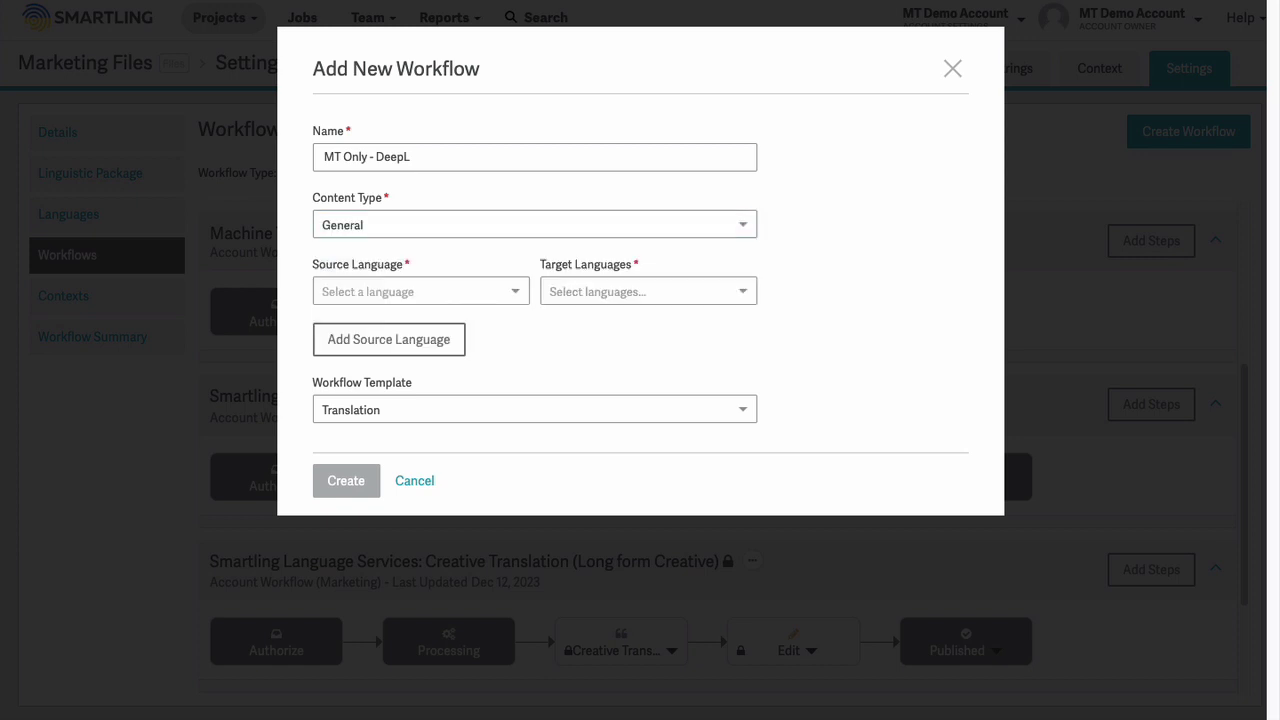
Set English (United States) as source and German (Germany) and French (France) as target languages, and create the workflow with the Translation template.
left_click(514, 291)
type("English (United States)")
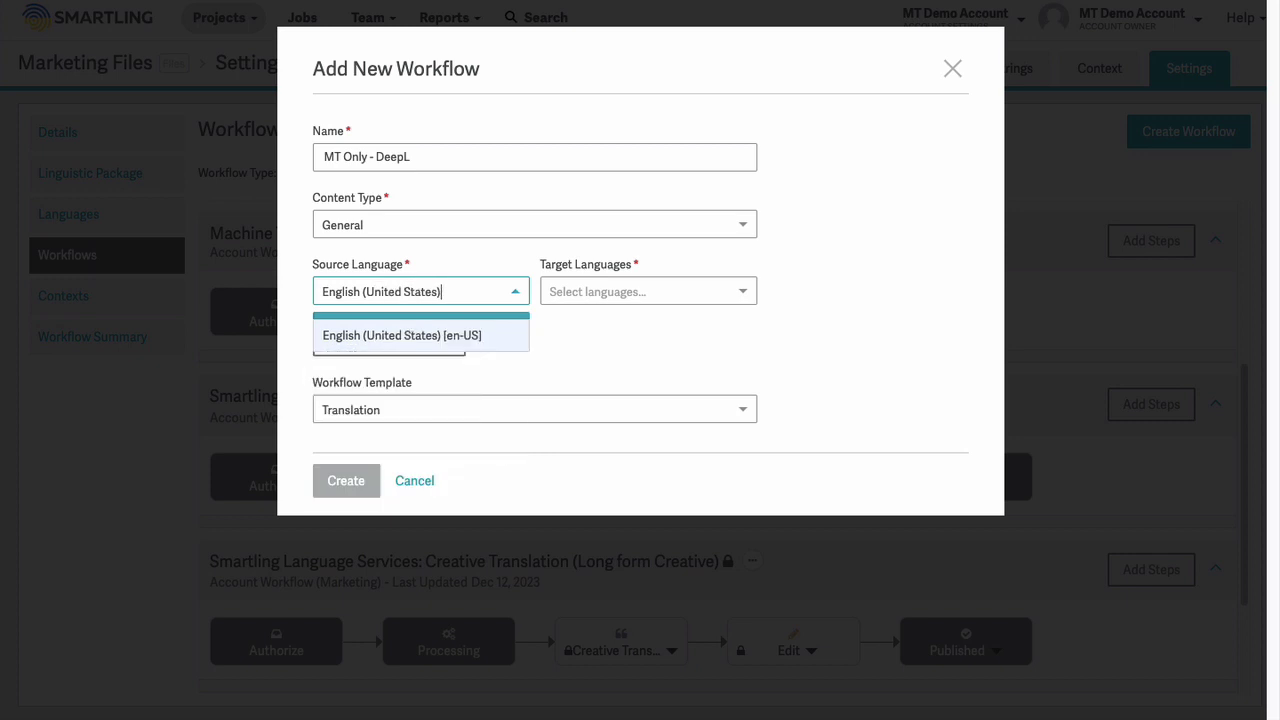
key("Return")
key("Tab")
type("German (Germany)")
key("Return")
key("ctrl+a")
type("French (France)")
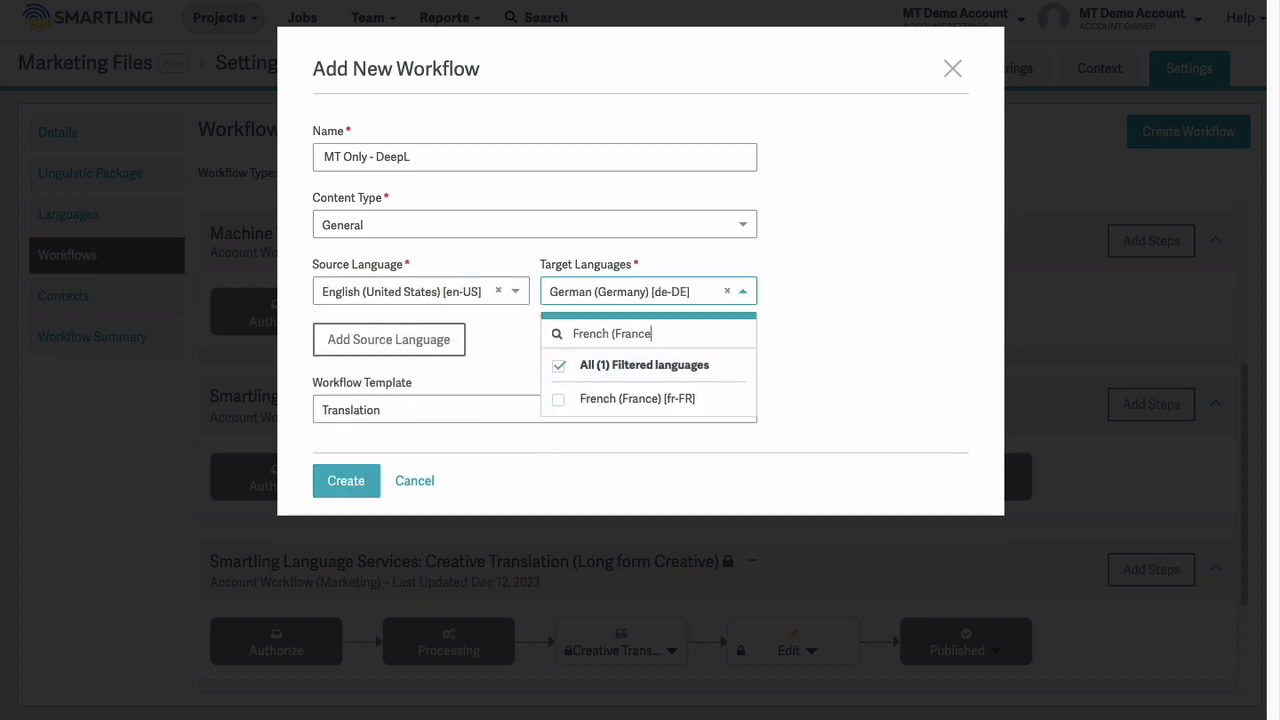
key("Return")
key("Tab")
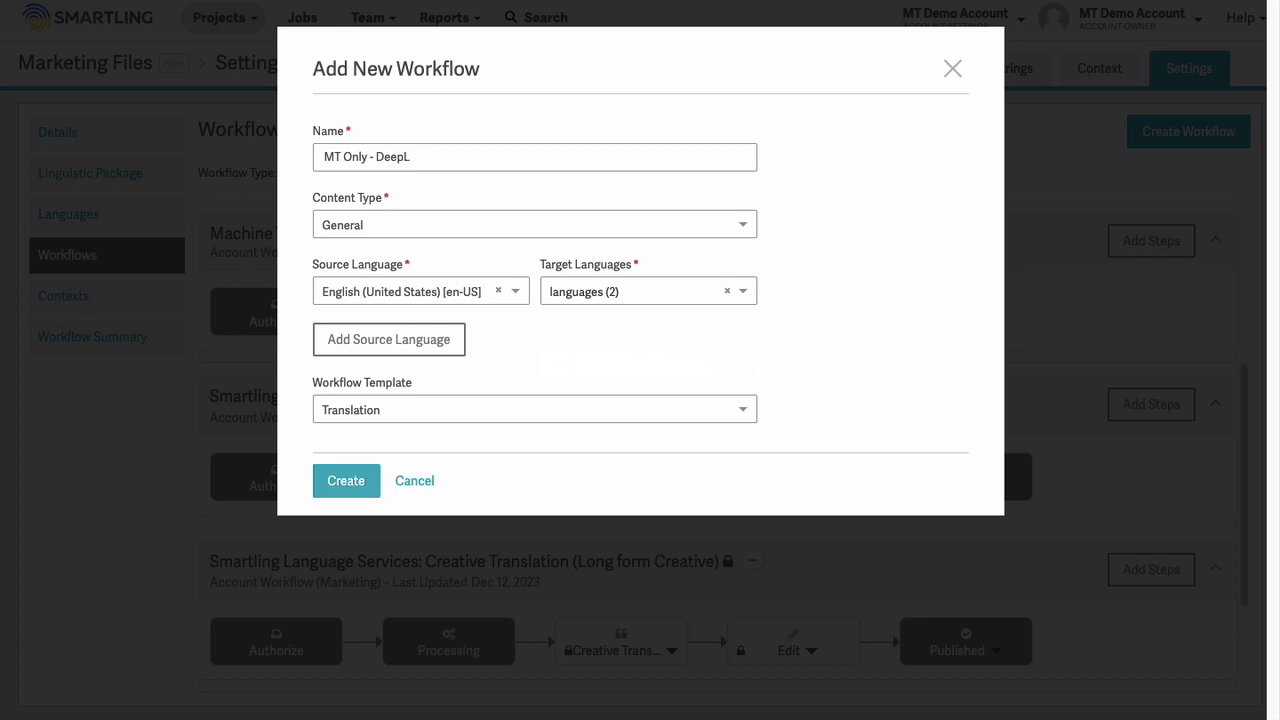
left_click(345, 488)
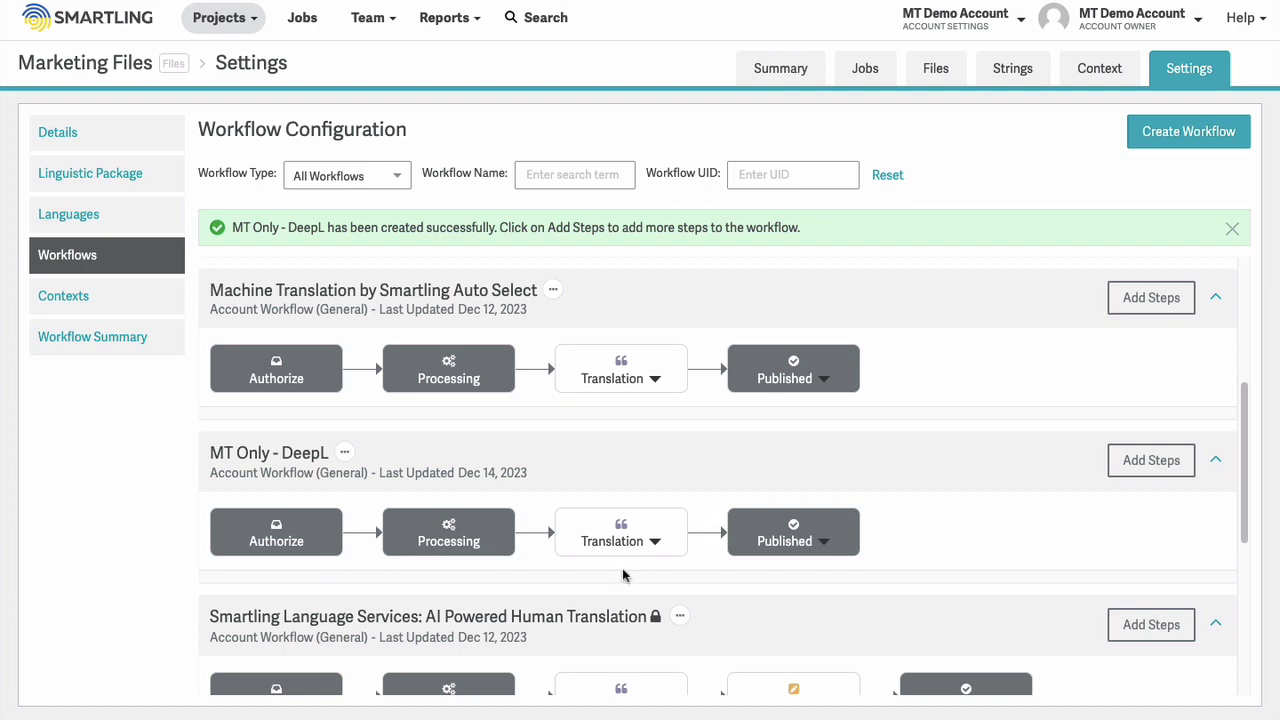
Rename the Translation step of the MT Only - DeepL workflow to "MT" and set its translation provider to MT Profile: DeepL.
left_click(654, 544)
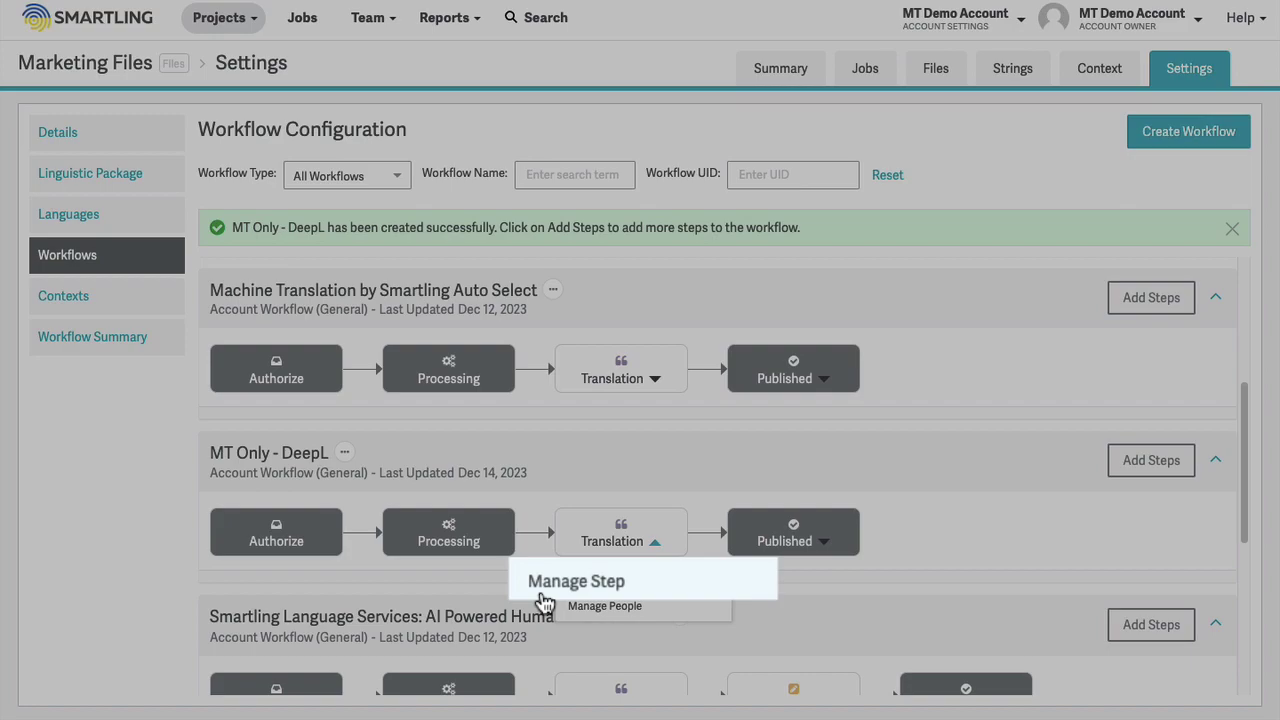
left_click(544, 600)
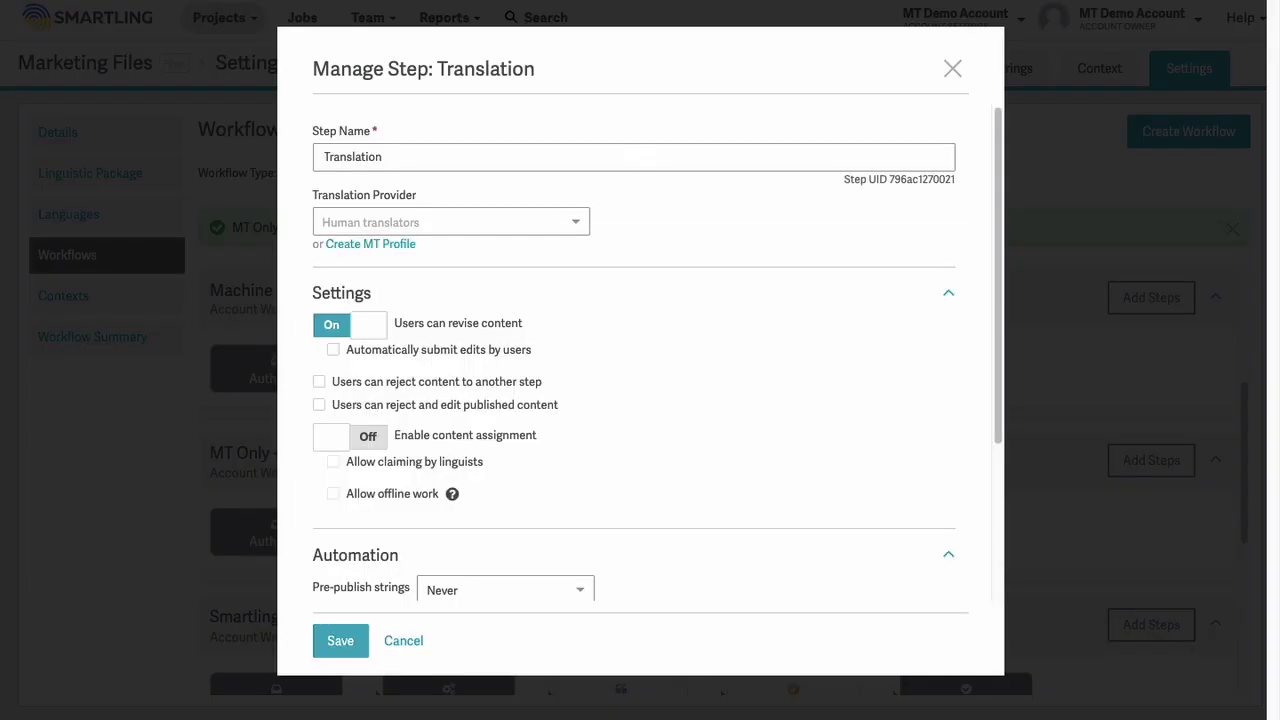
double_click(352, 157)
type("MT")
left_click(578, 224)
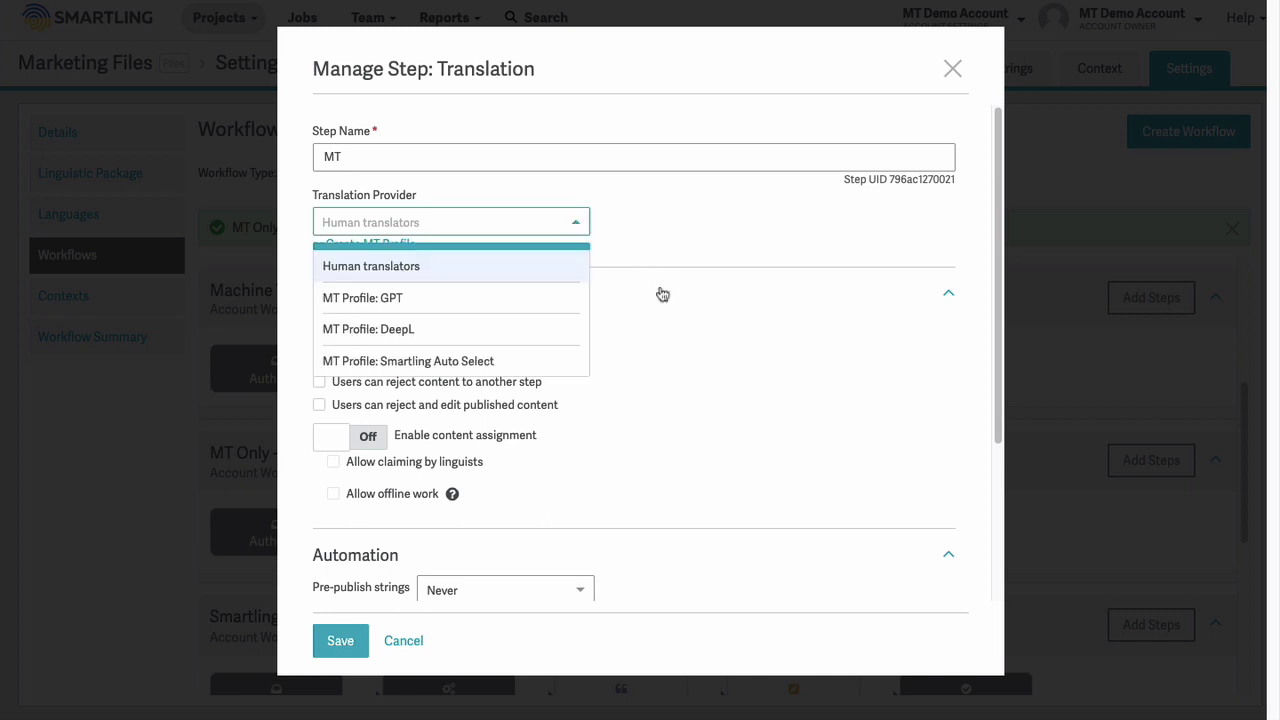
left_click(562, 329)
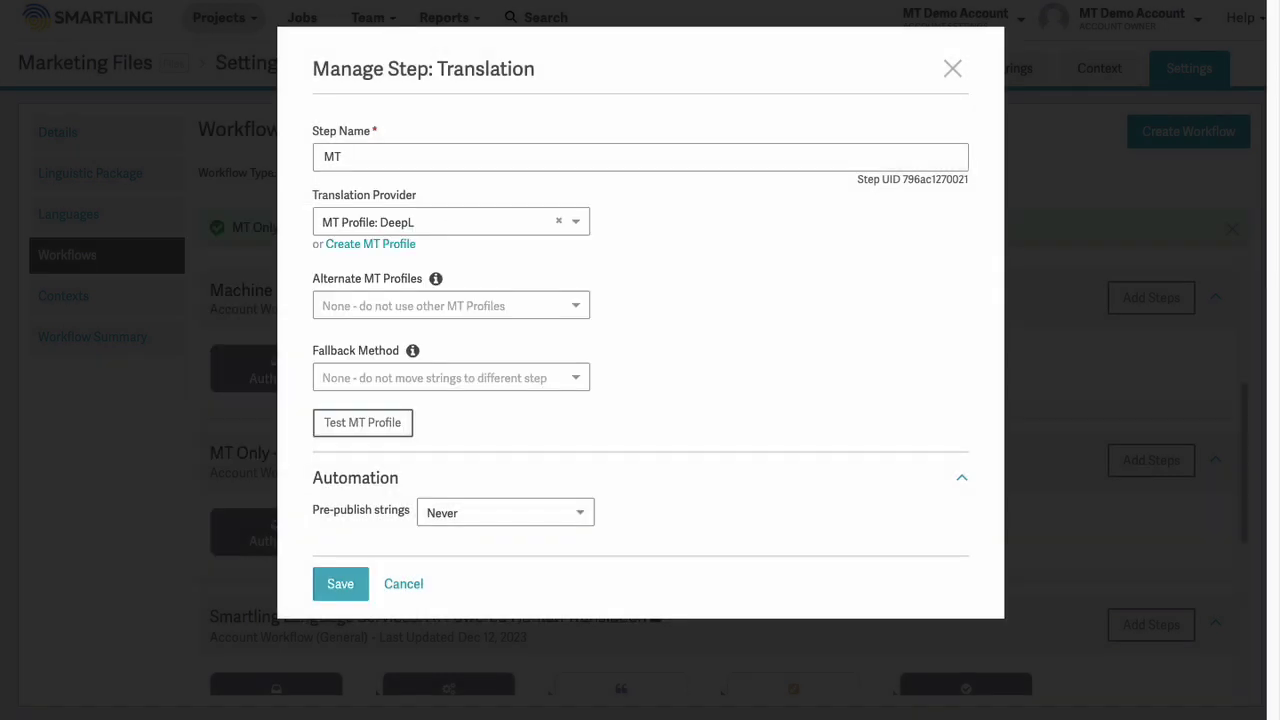
Set Smartling Auto Select as alternate profile and Human Translation + Editing by Smartling Language Services - Translation as fallback, and save the step after testing it.
left_click(577, 307)
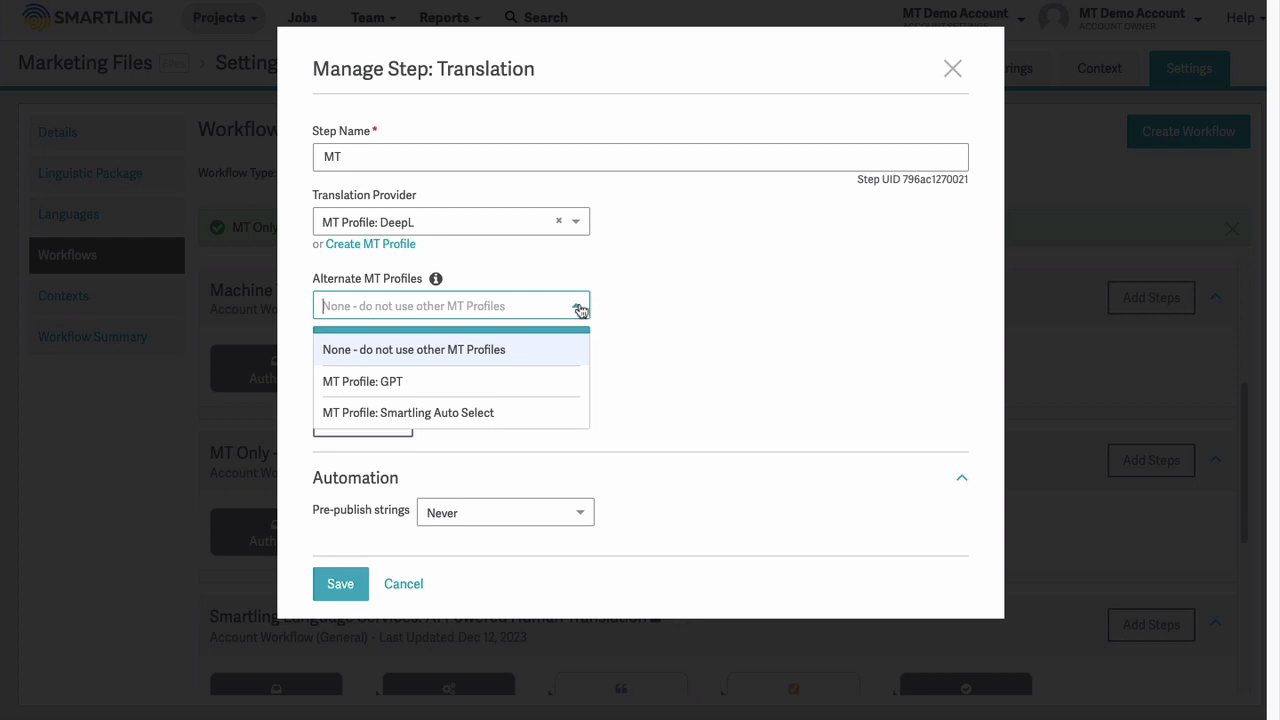
left_click(569, 413)
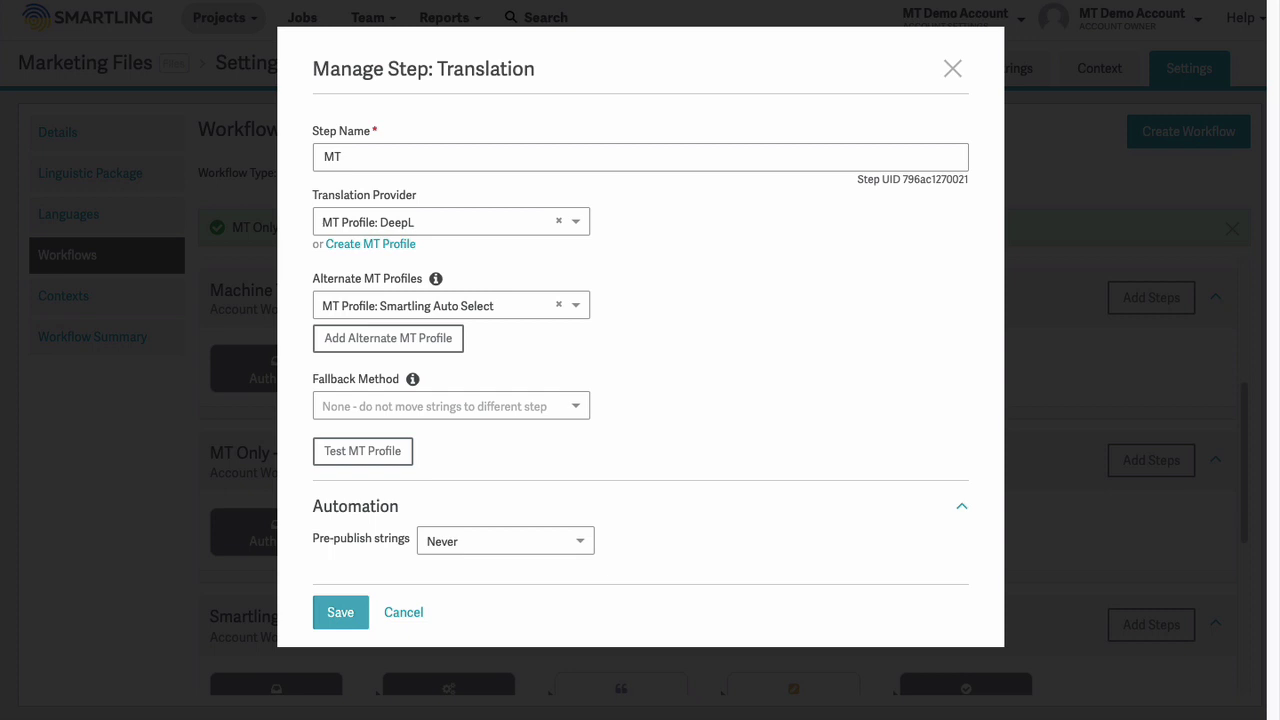
left_click(580, 411)
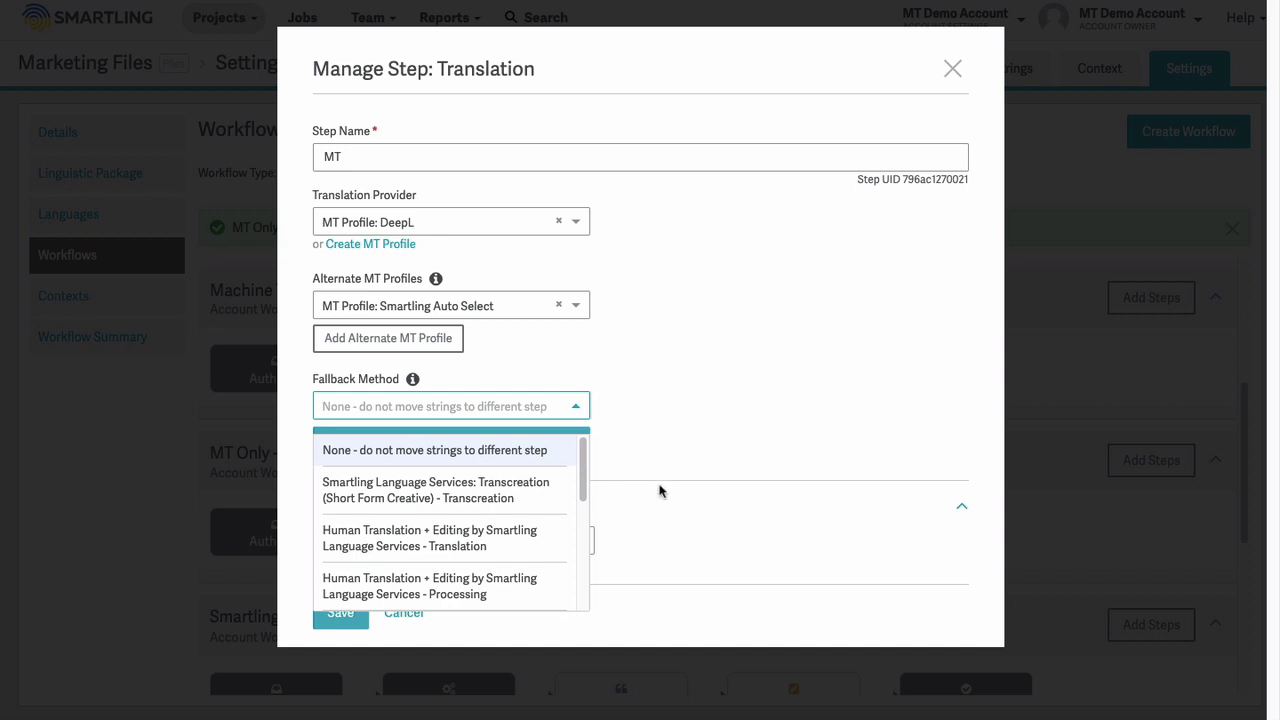
left_click(548, 536)
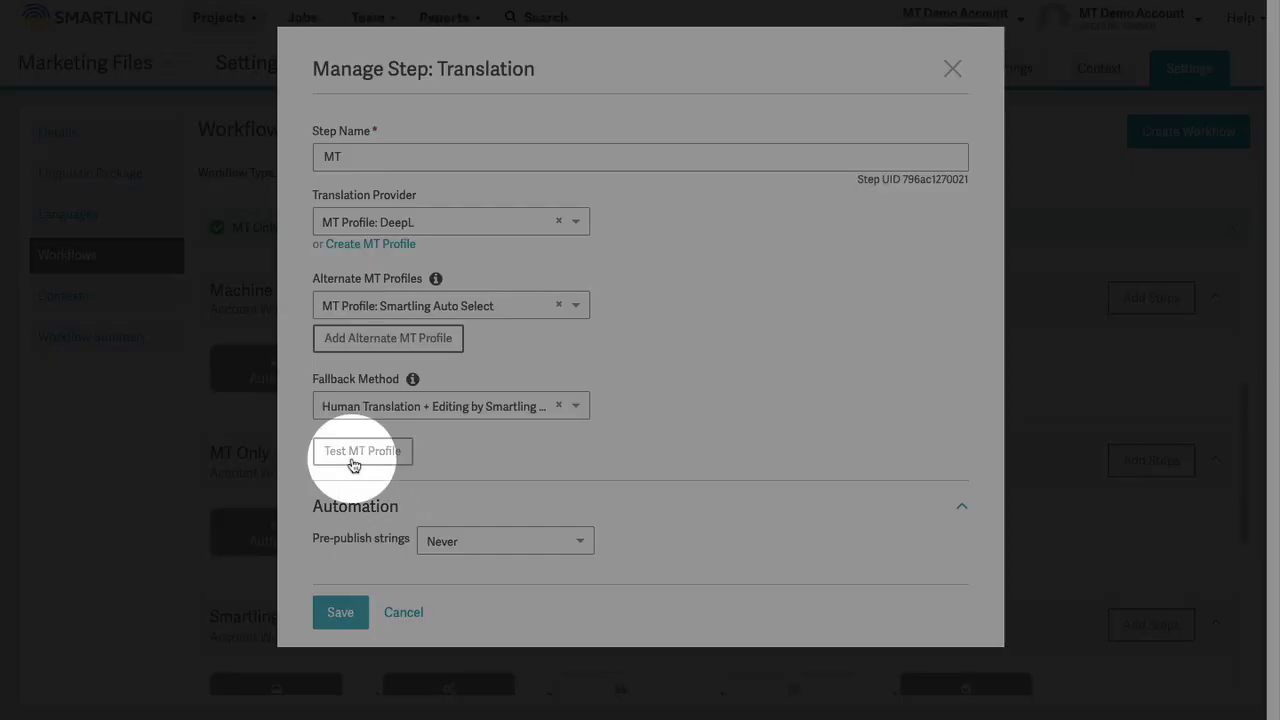
left_click(352, 459)
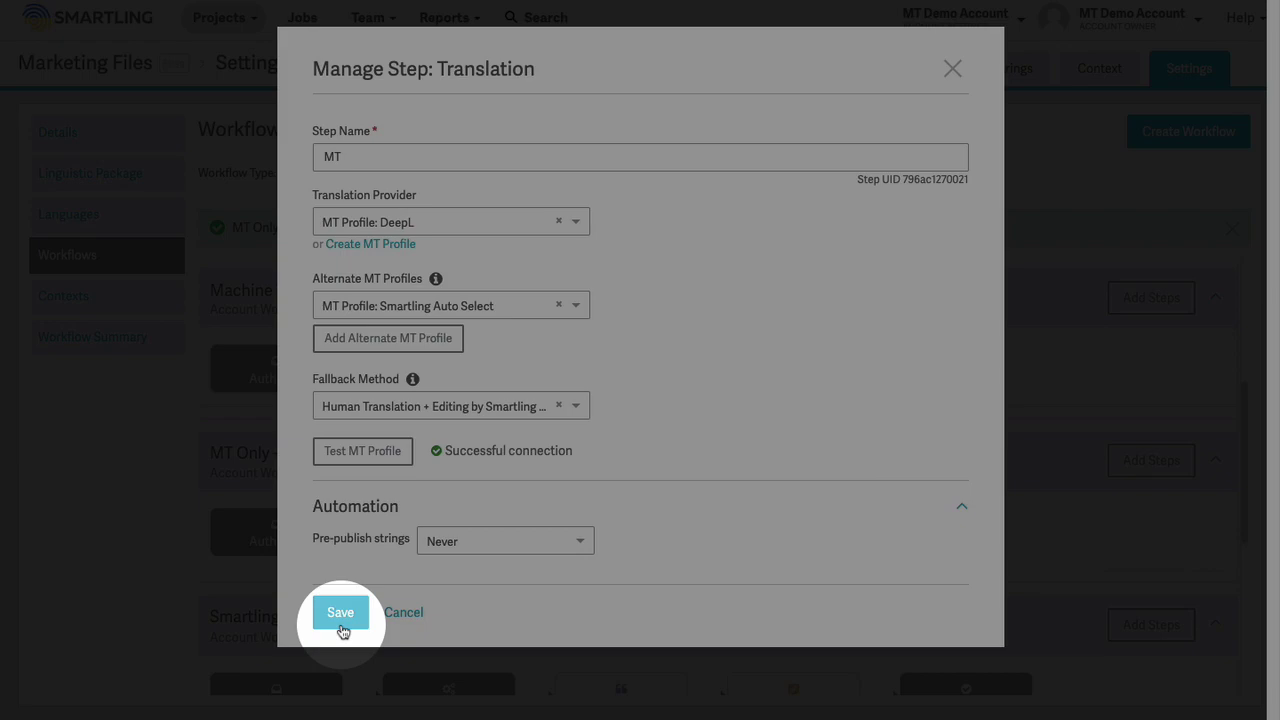
left_click(340, 612)
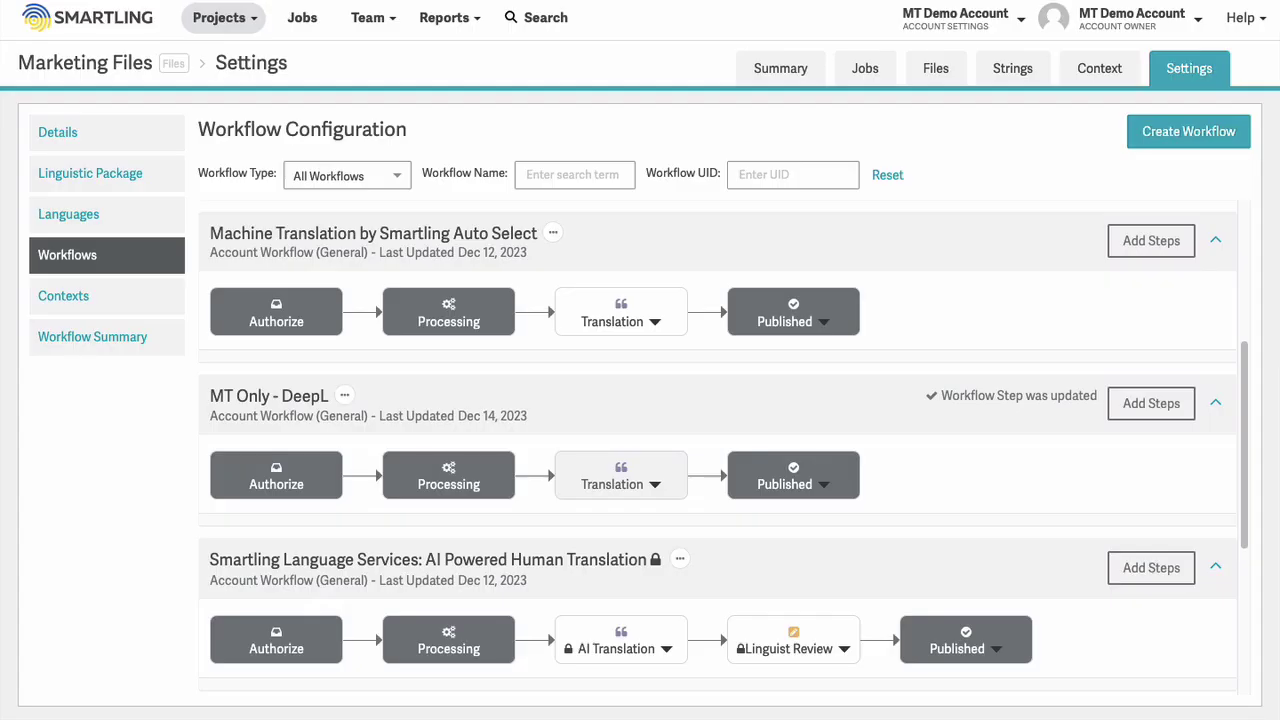
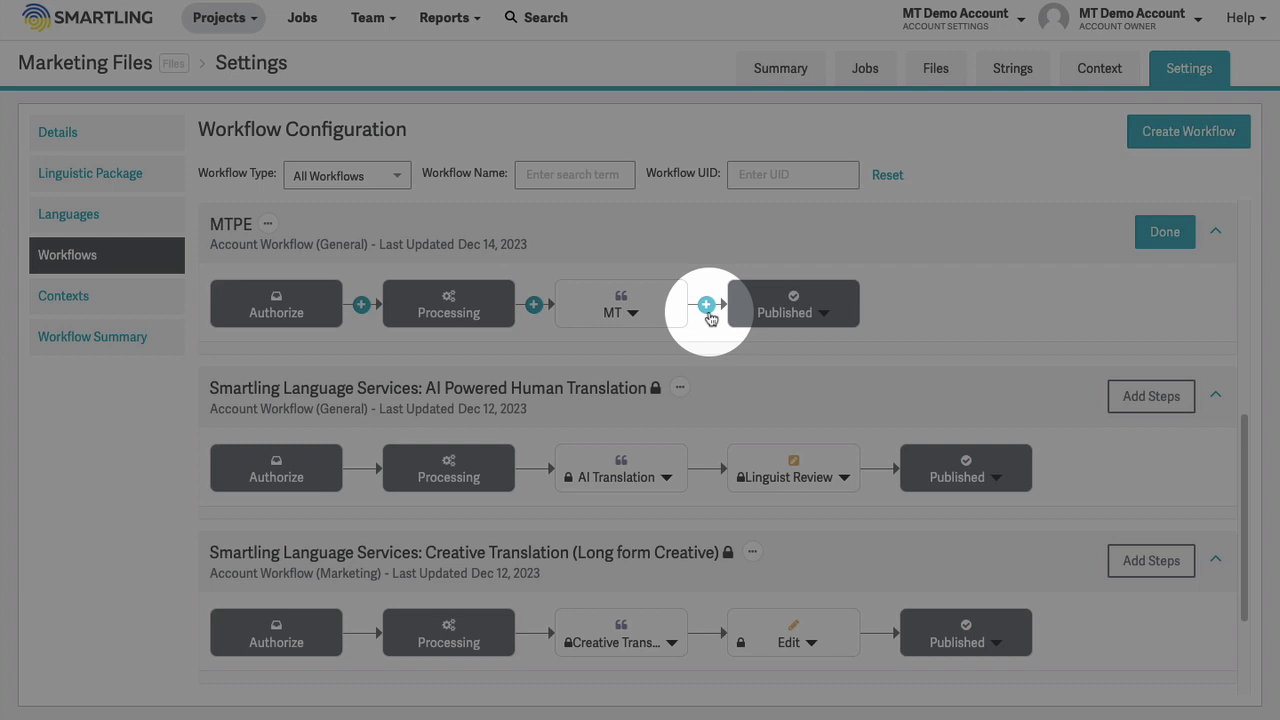
Add a Post-Edit step named "PE" between MT and Published in the MTPE workflow, with content assignment and claiming by linguists enabled.
left_click(706, 305)
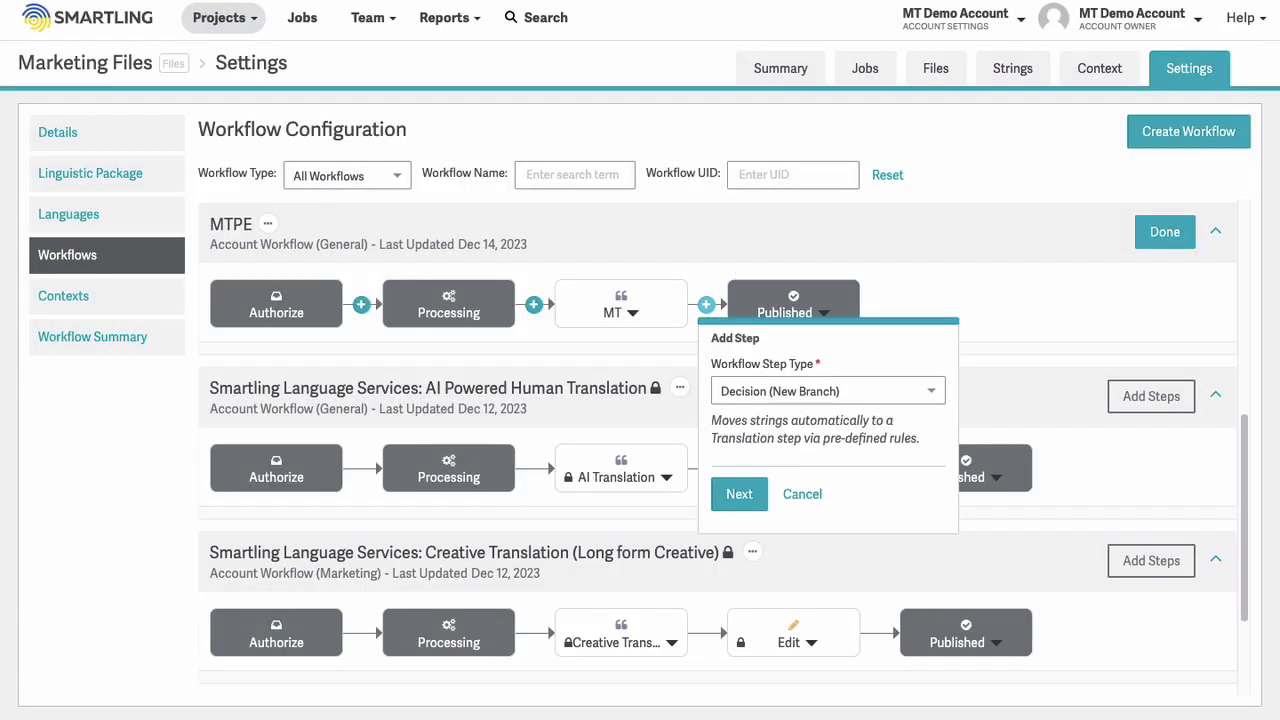
left_click(935, 396)
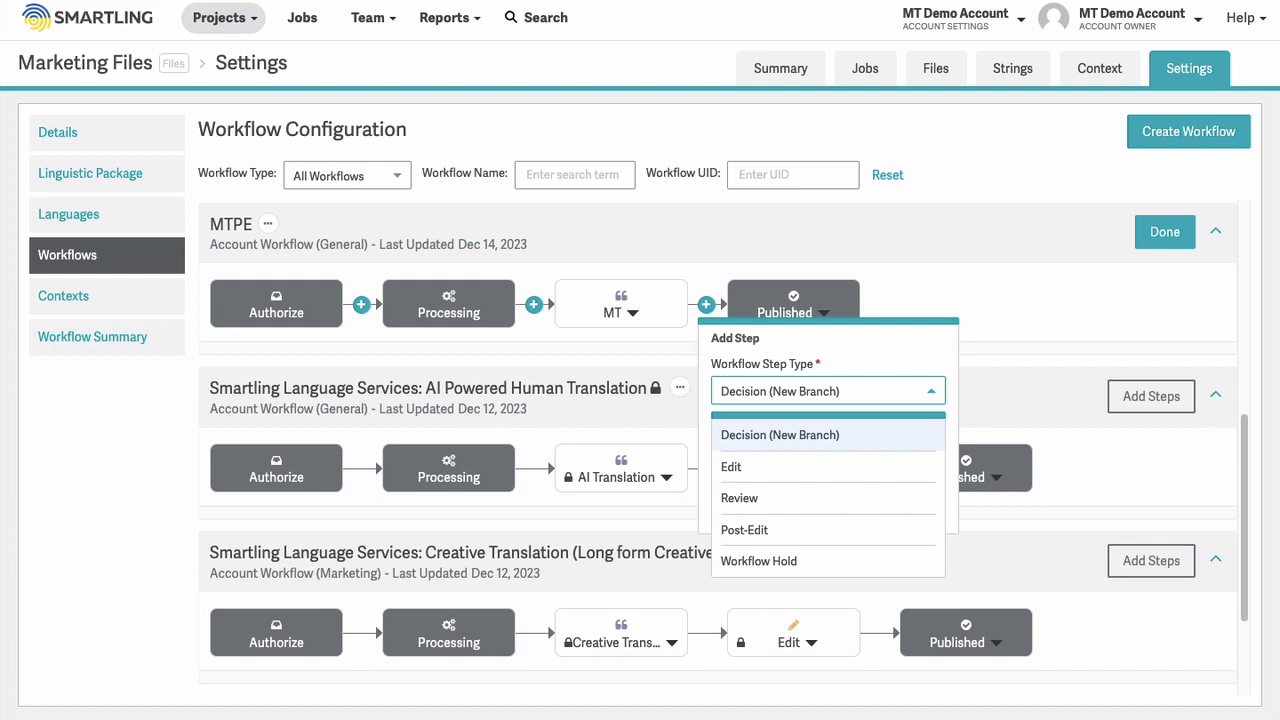
left_click(716, 537)
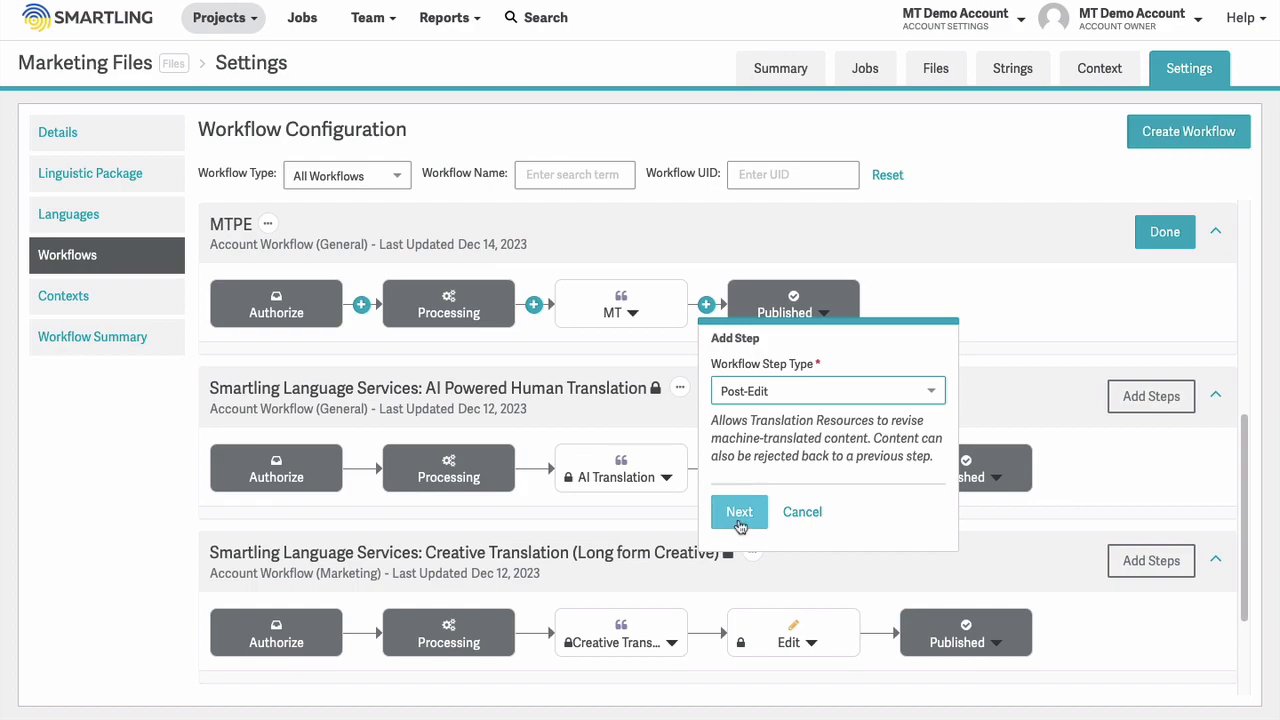
left_click(740, 514)
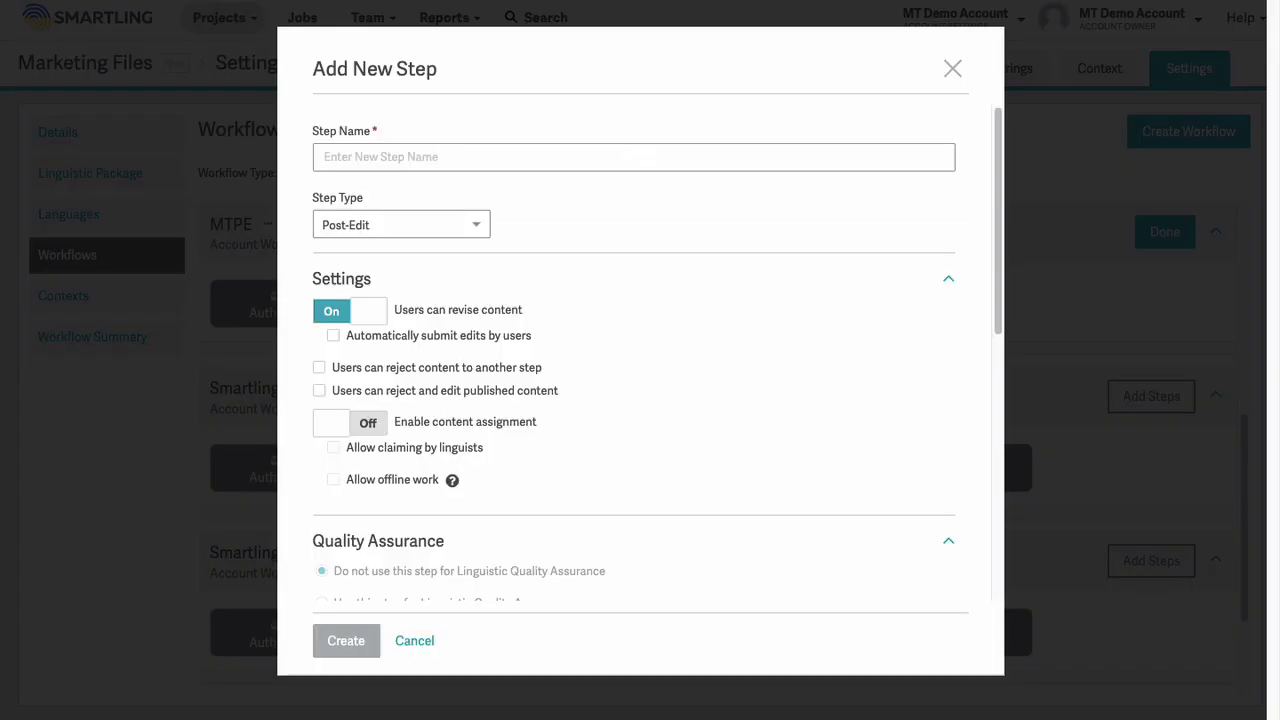
type("PE")
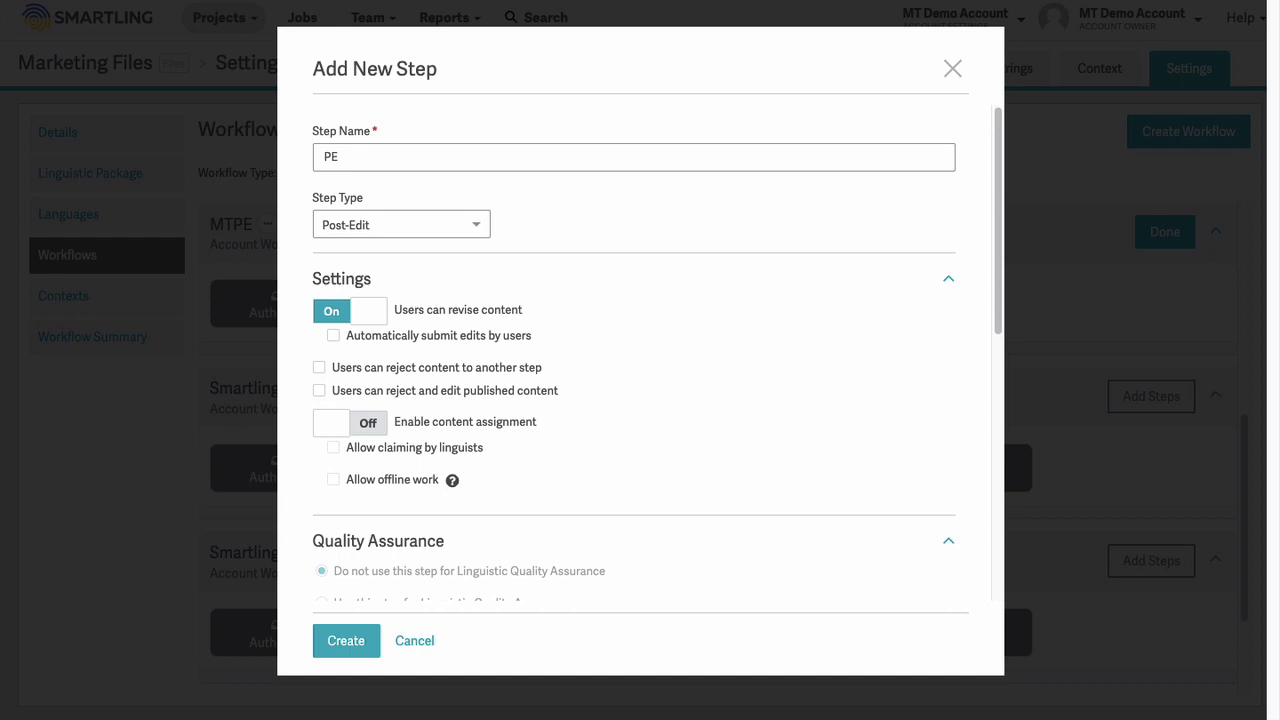
left_click(323, 432)
left_click(333, 448)
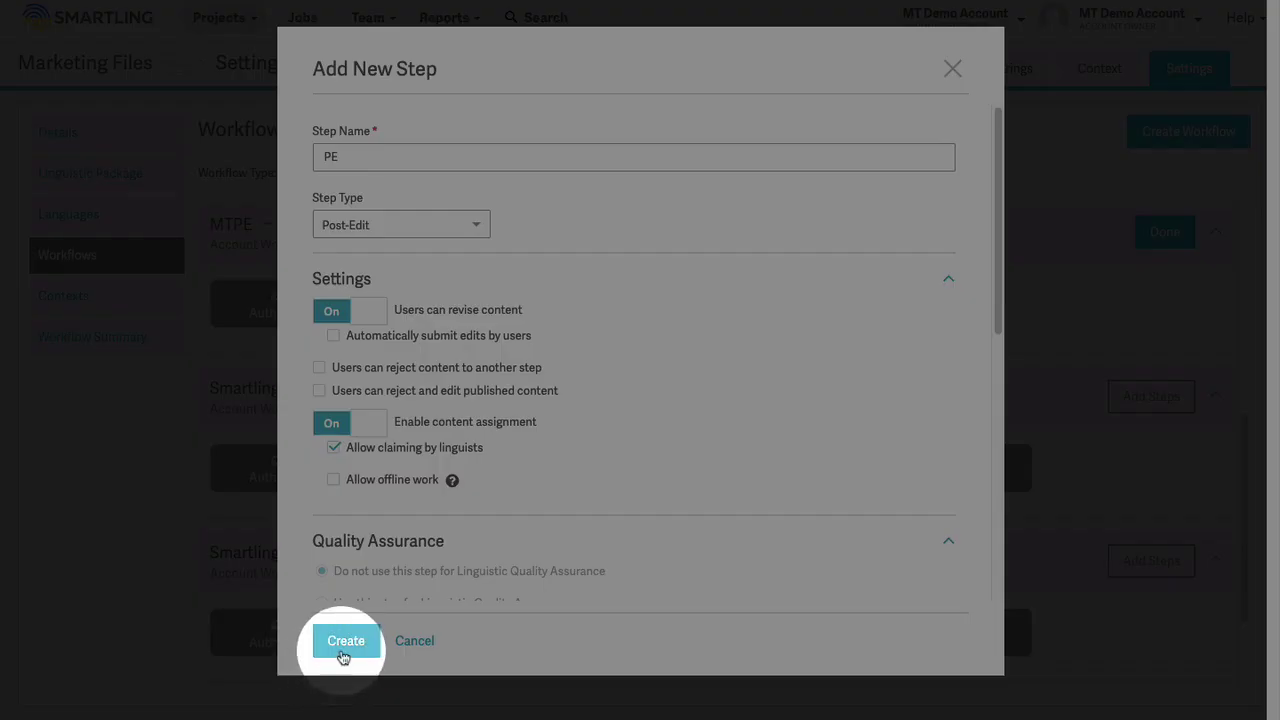
left_click(343, 645)
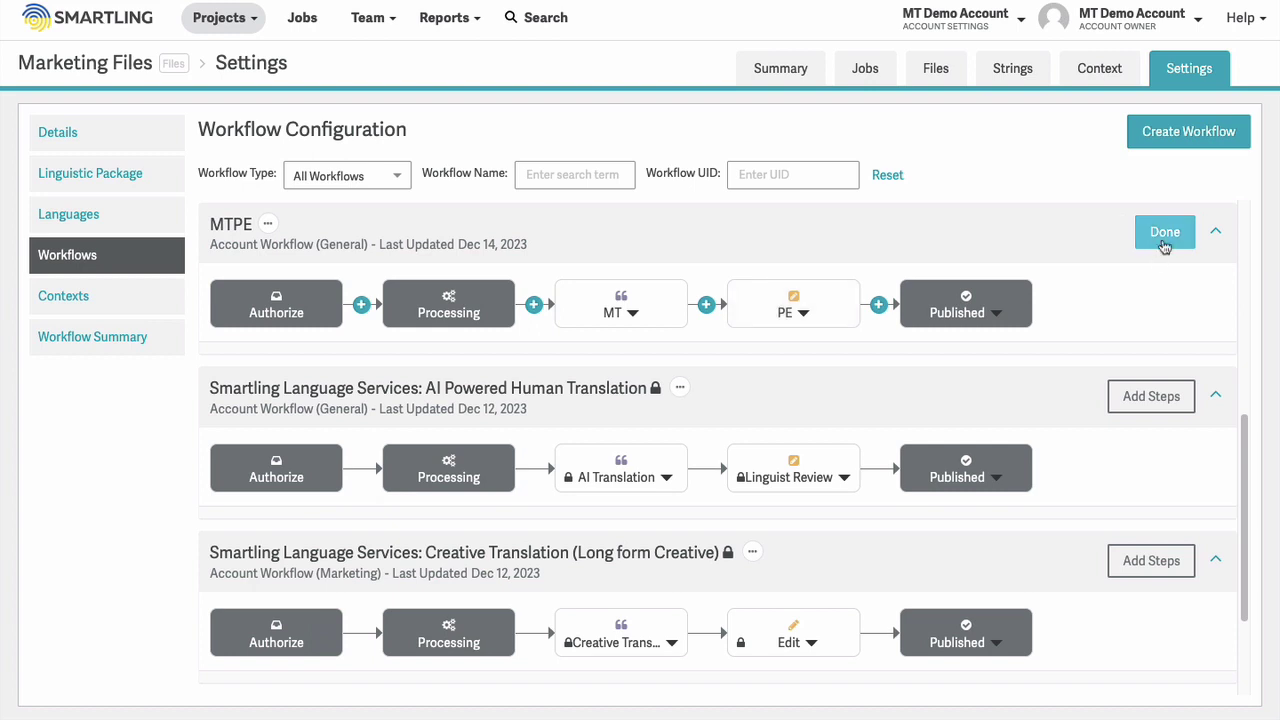
Finish editing the MTPE workflow's steps and start a new workflow assignment for the TrainingDemo Agency.
left_click(1164, 242)
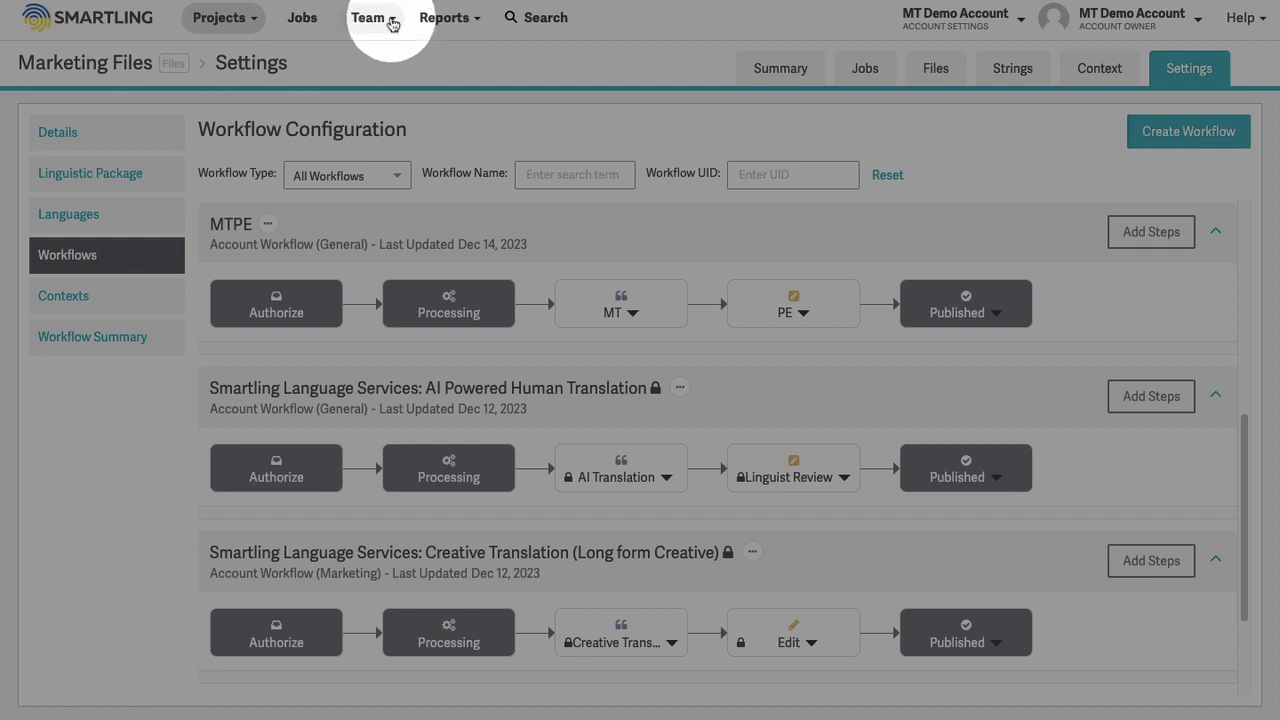
left_click(392, 24)
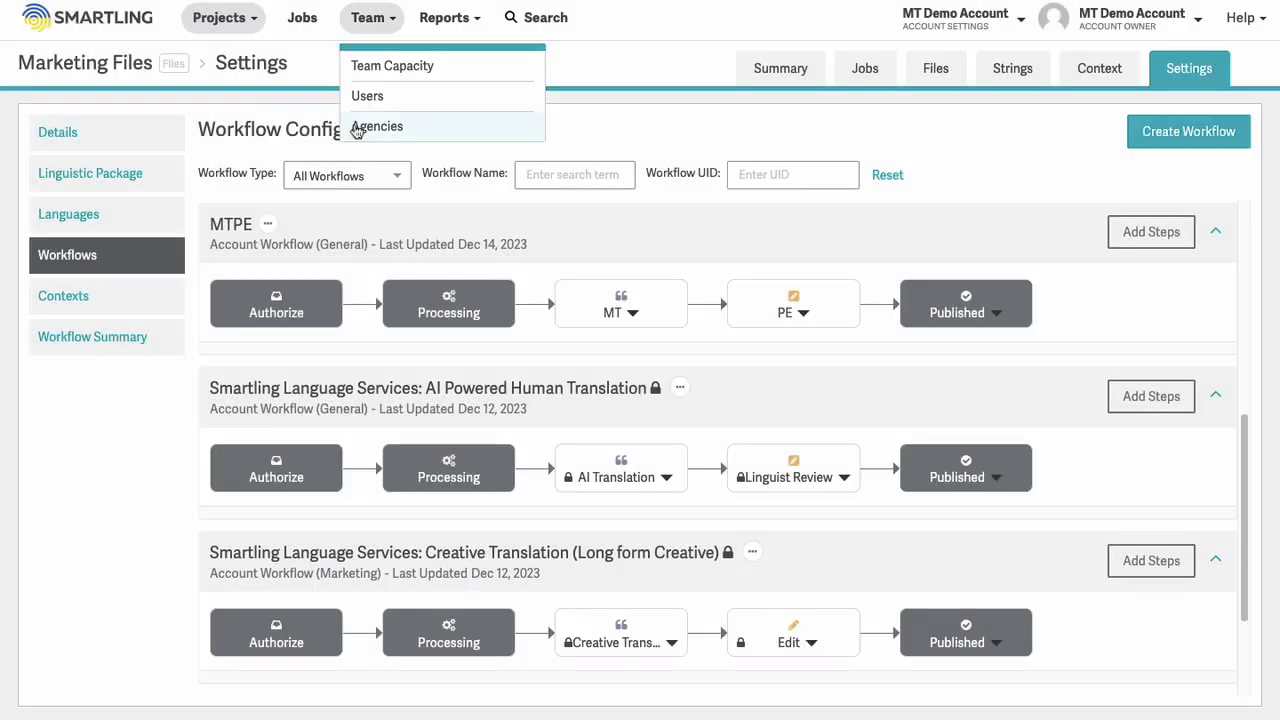
left_click(376, 126)
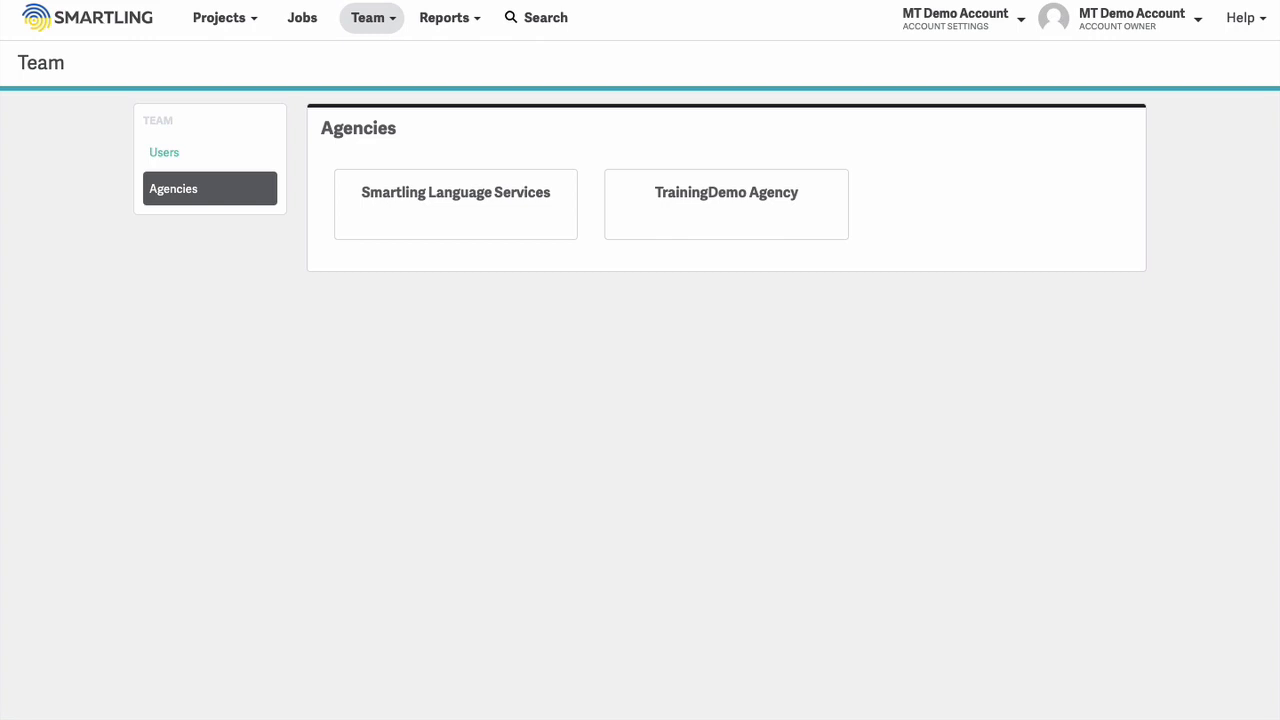
left_click(731, 228)
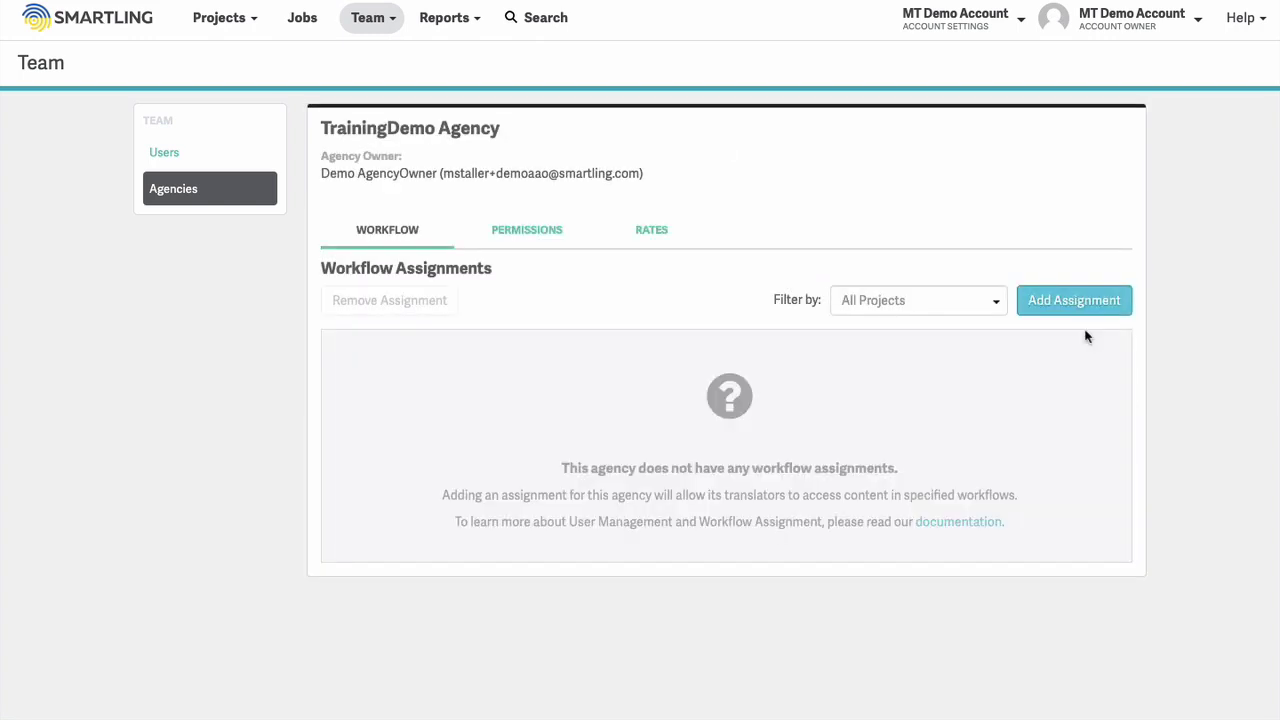
left_click(1064, 314)
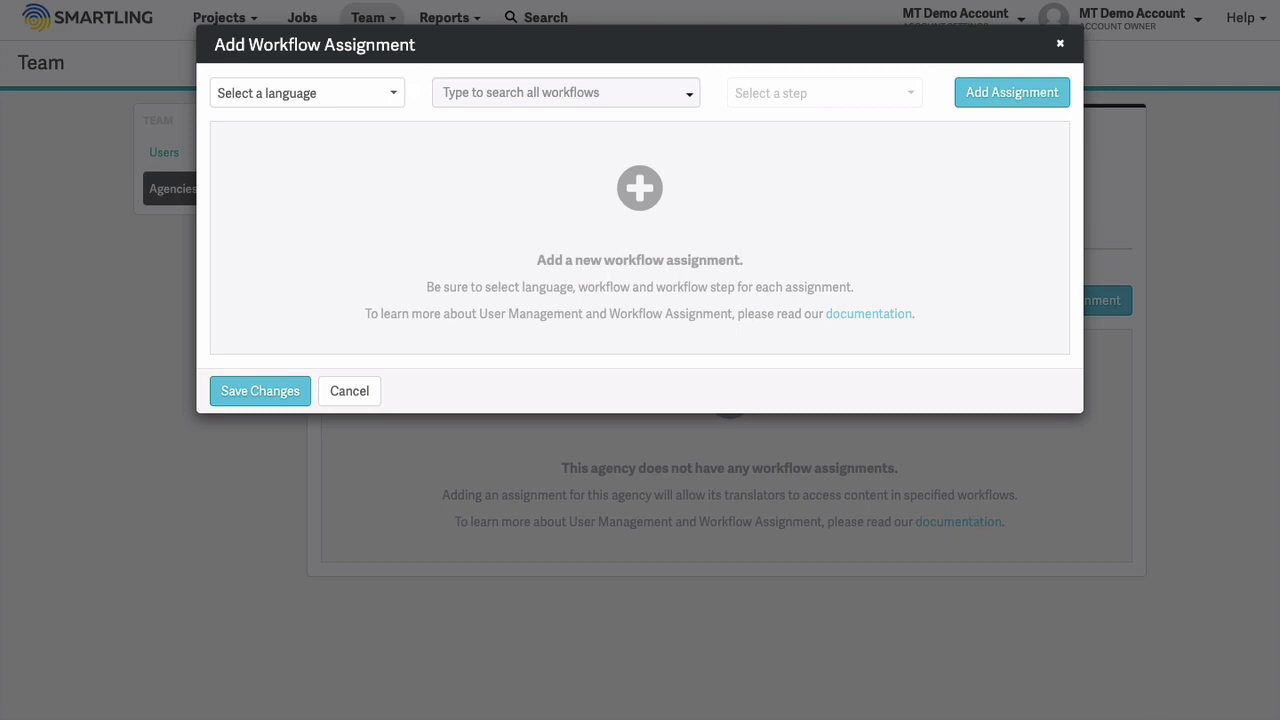
Assign the agency the PE step of Account Workflow - MTPE for English (United States) to French (France) and German (Germany), and save the assignments.
left_click(254, 95)
left_click(224, 182)
left_click(463, 96)
left_click(446, 250)
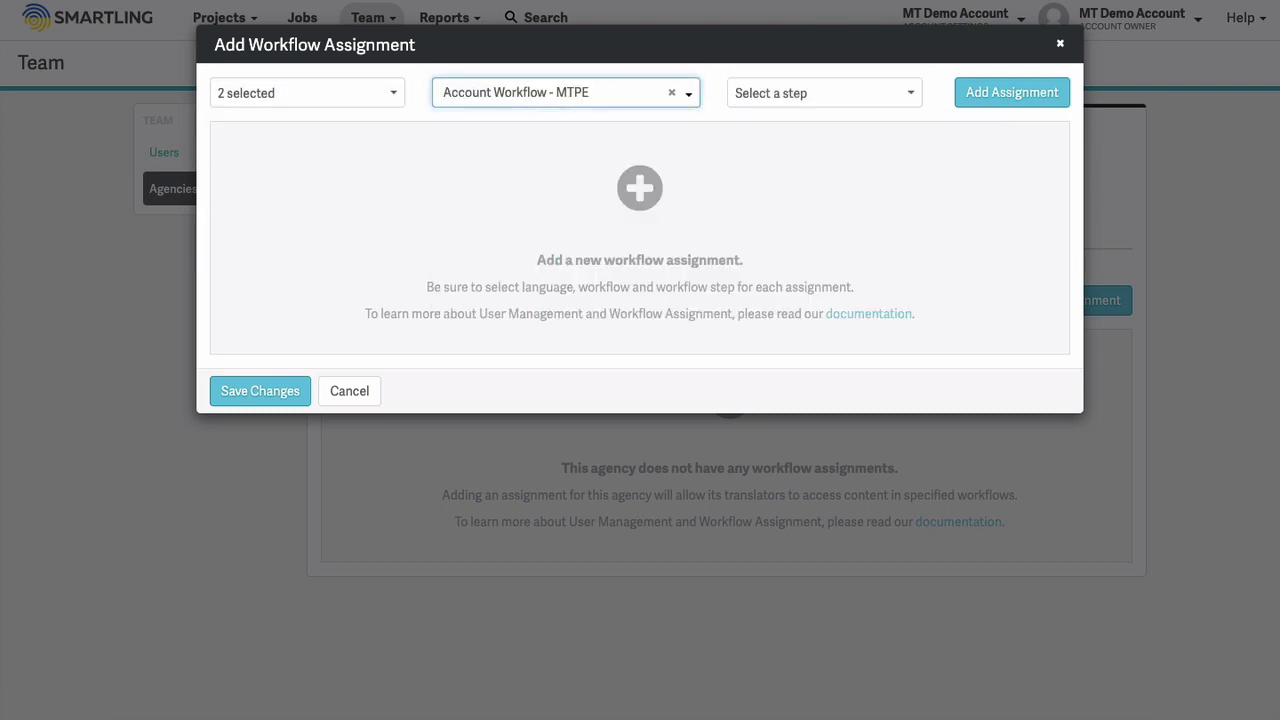
left_click(760, 93)
left_click(741, 244)
left_click(1000, 95)
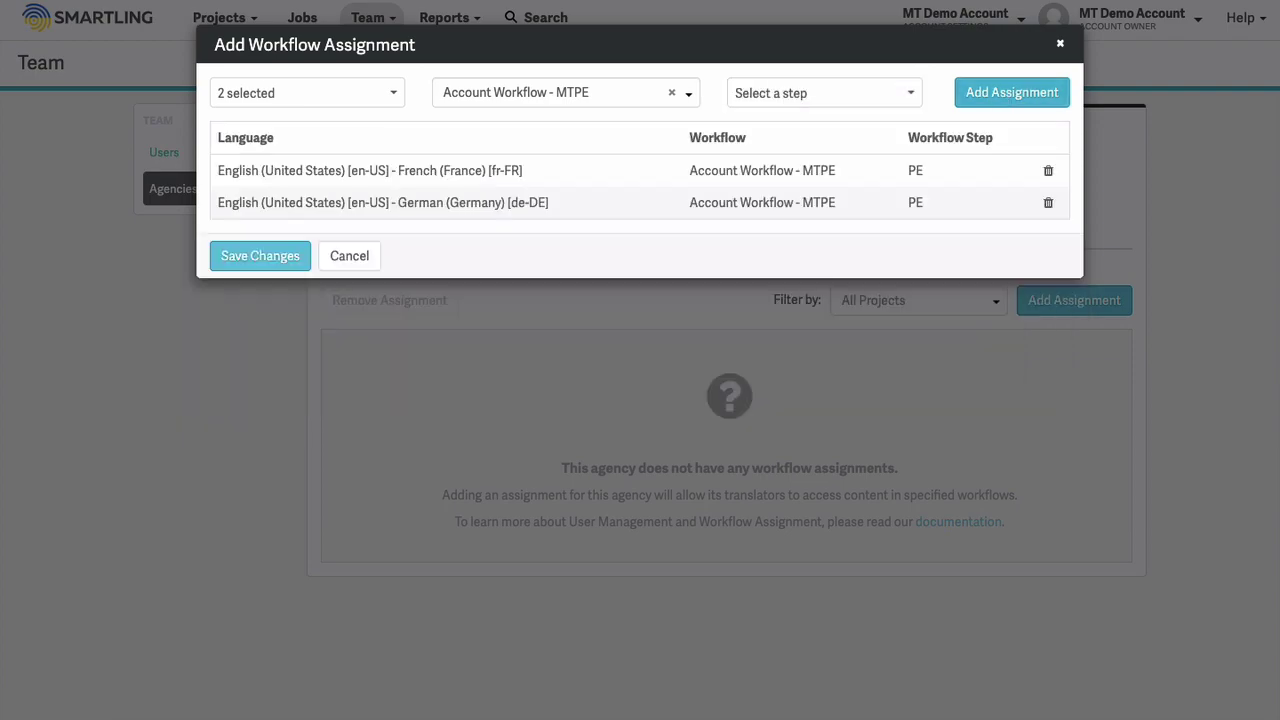
left_click(250, 258)
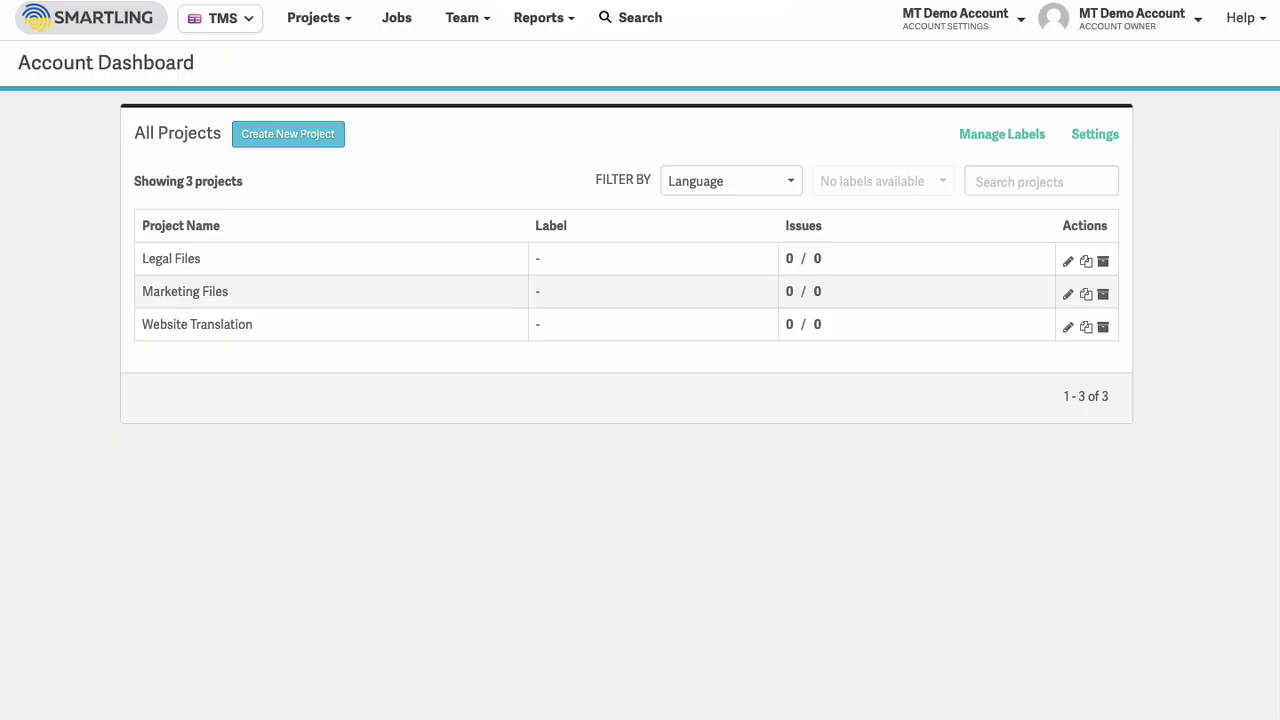
In Smartling Translate, translate into French the text "The Fastest Way To Publish Translations. Personalize your content into any language with Smartling’s full-service translation solution.".
left_click(252, 30)
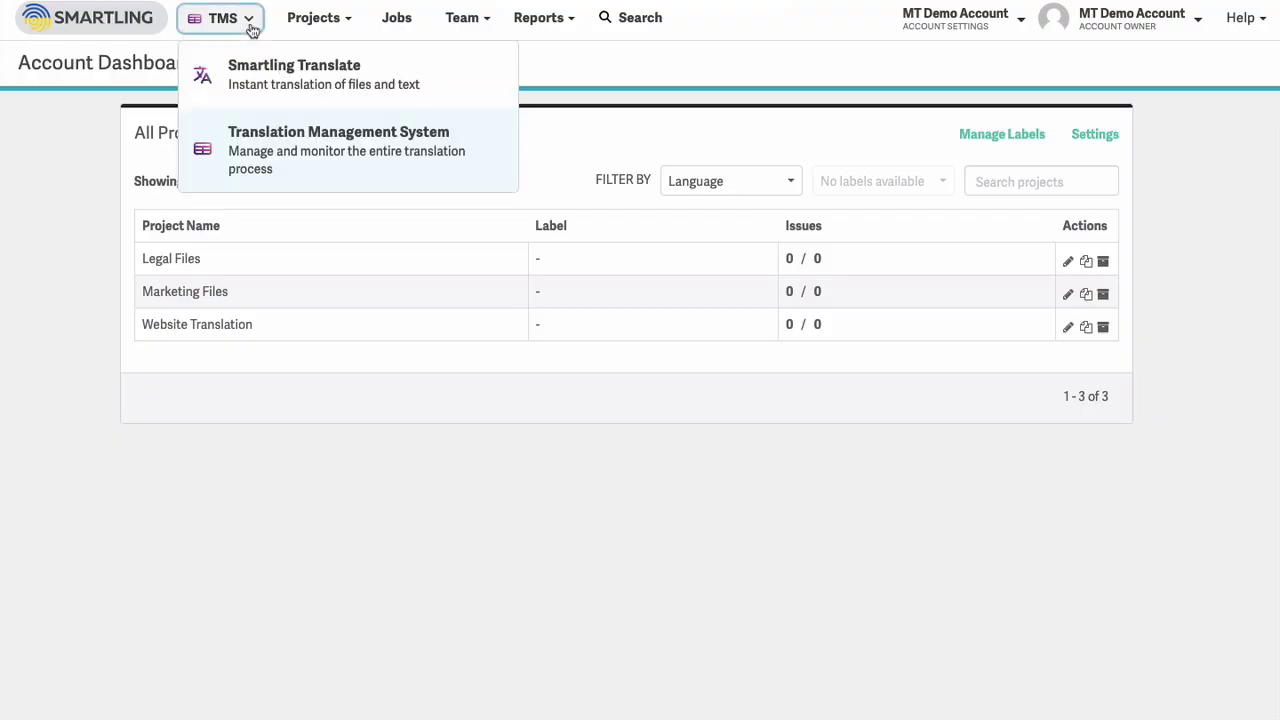
left_click(205, 93)
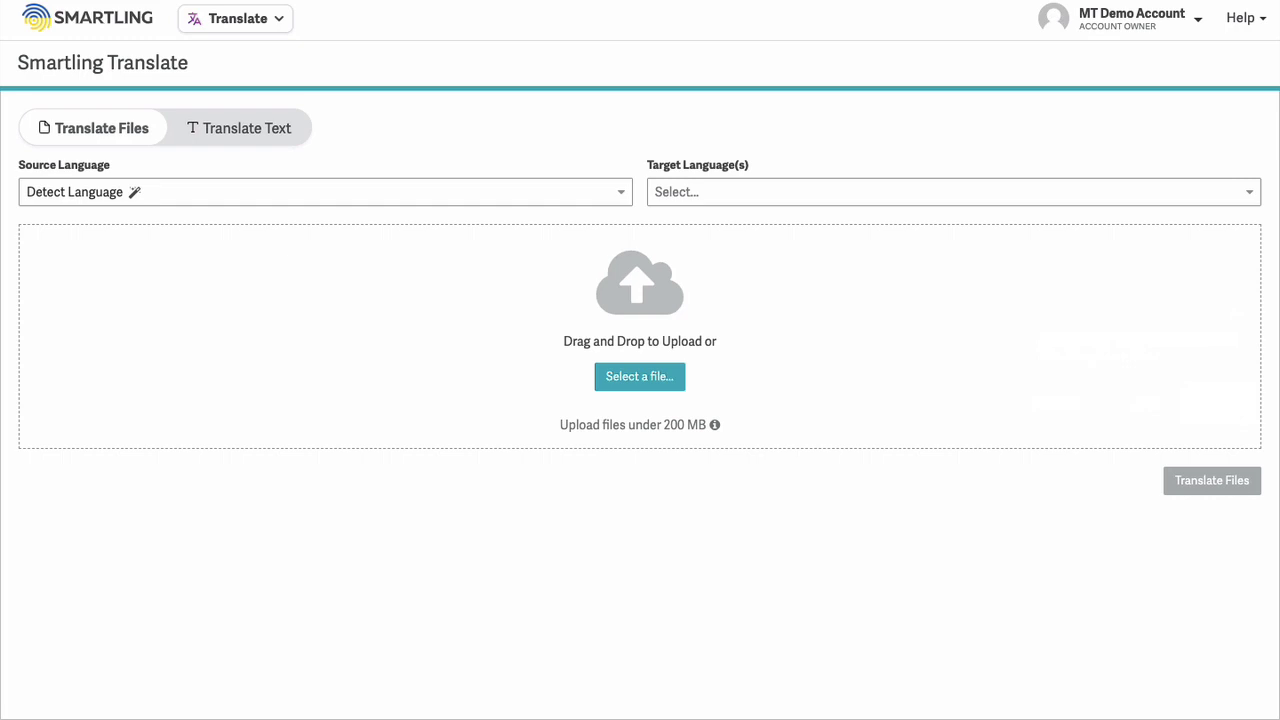
left_click(252, 140)
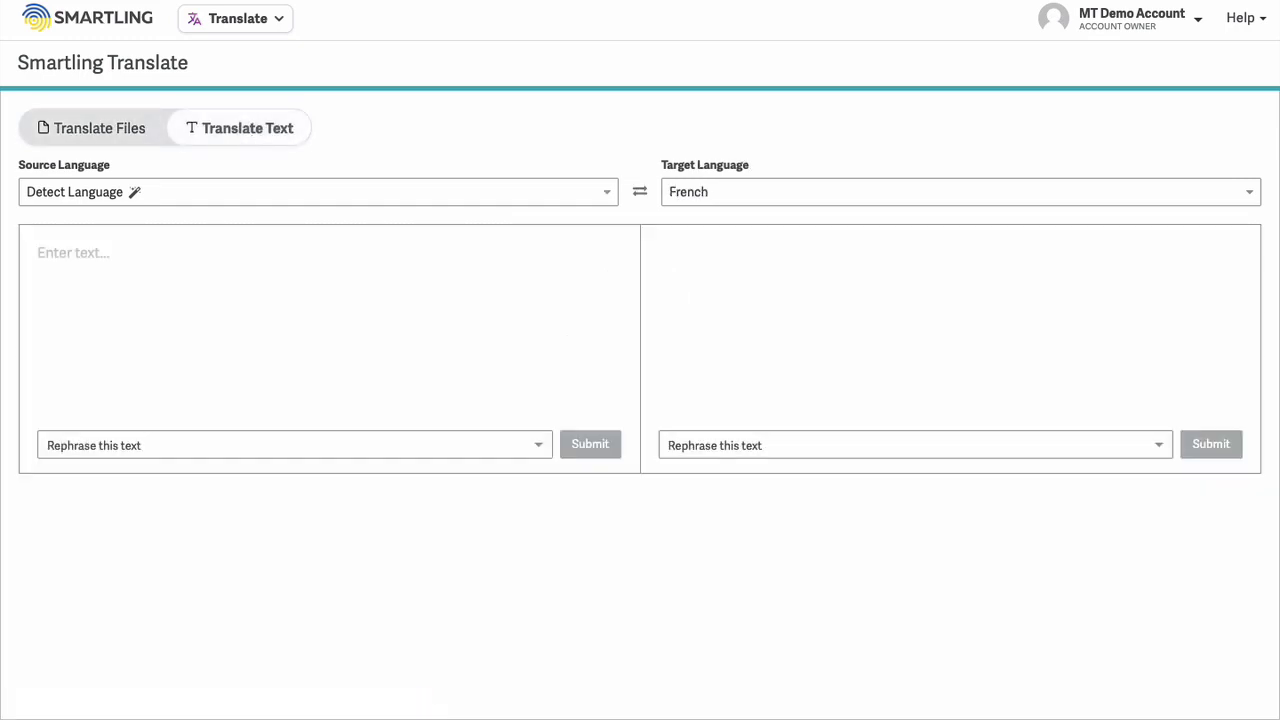
type("The Fastest Way To Publish Translations. Personalize your content into any language with Smartling’s full-service translation solution.")
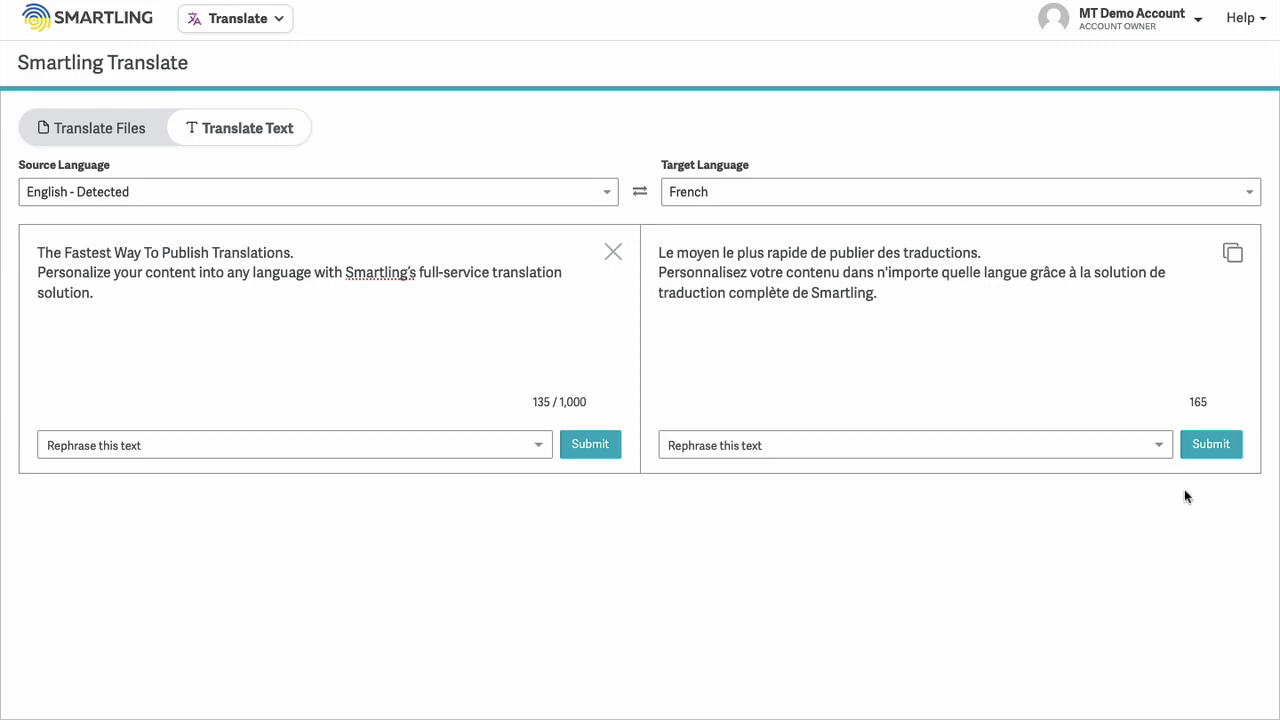
Rework the French translation with the "Make this text formal" option.
left_click(1160, 449)
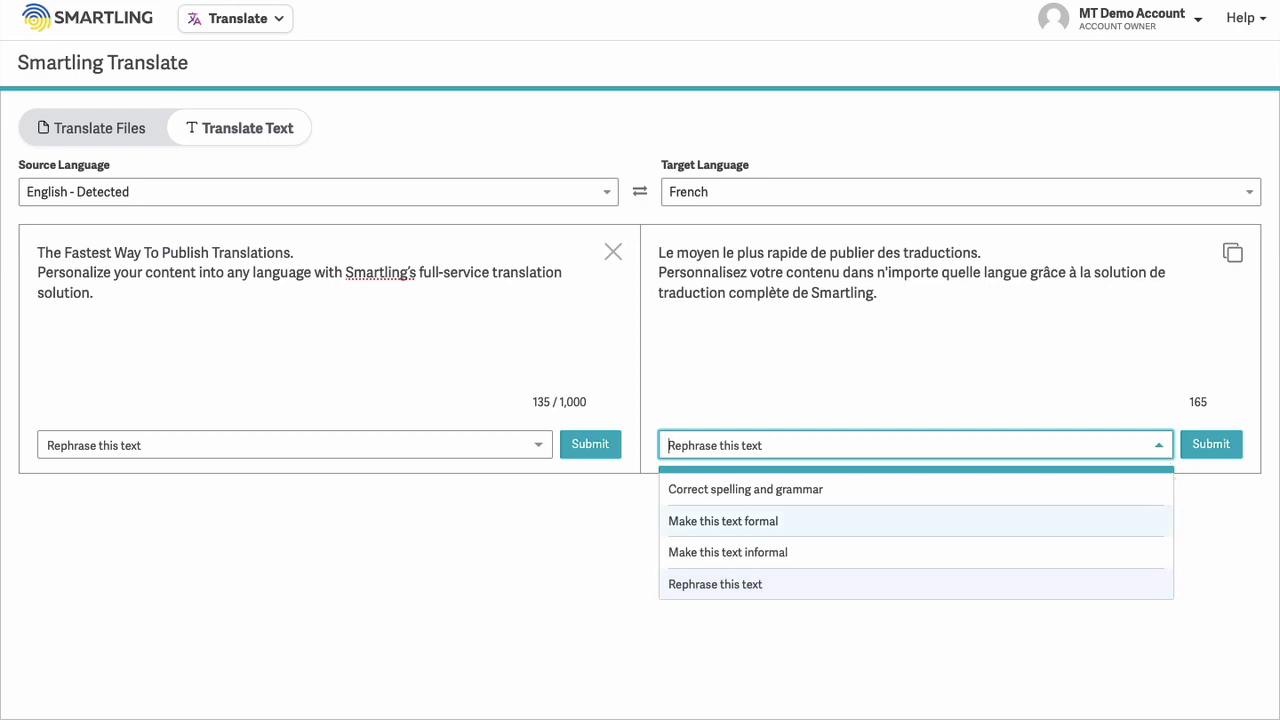
left_click(723, 521)
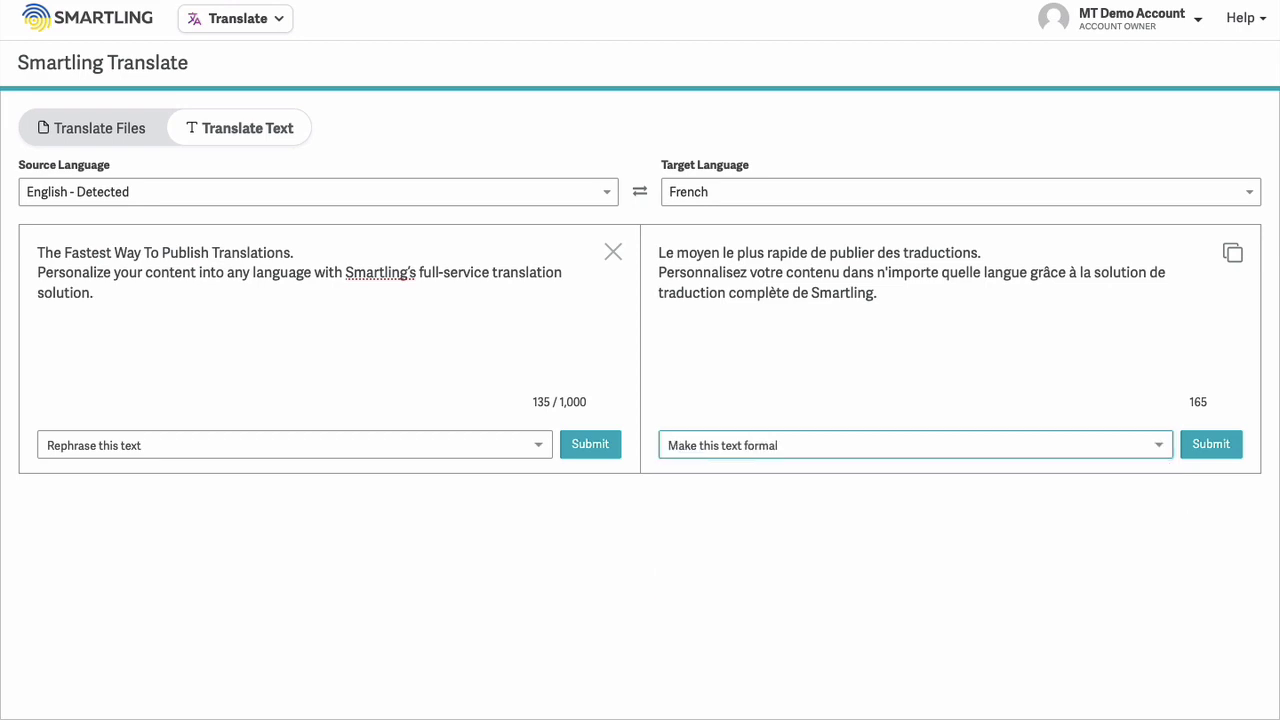
left_click(1211, 444)
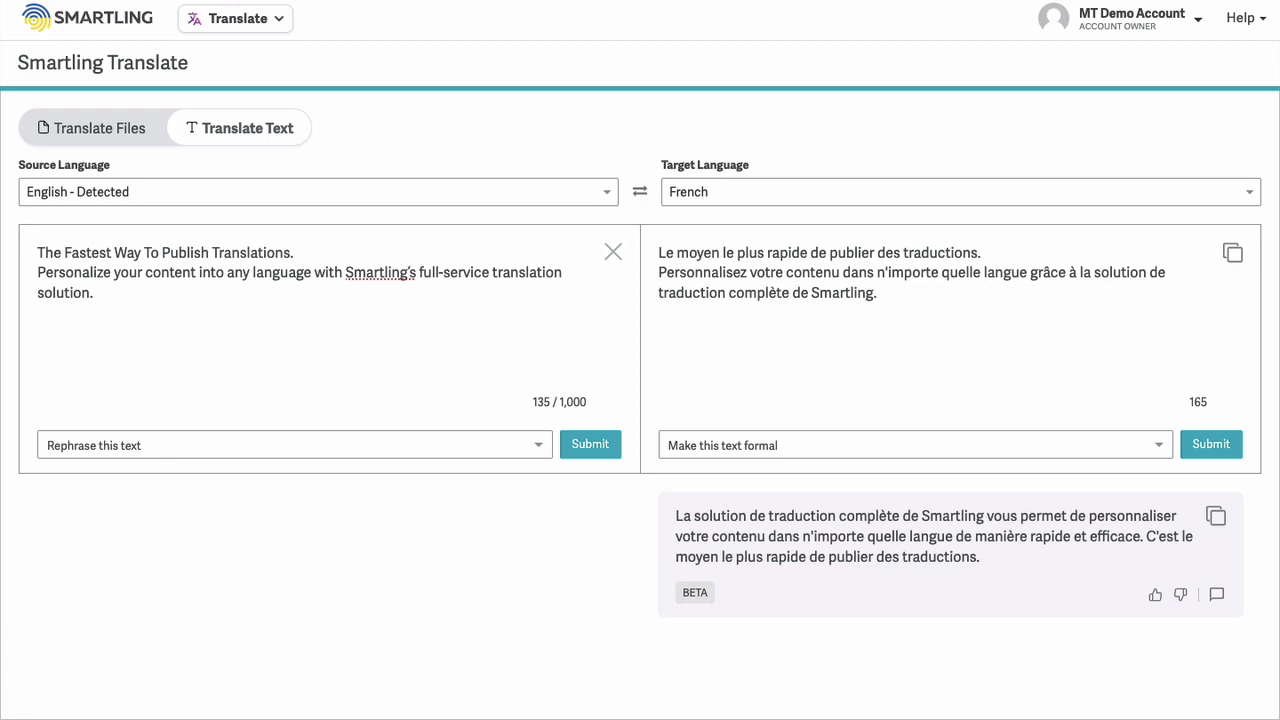
Return to the Translation Management System and set the account's default MT profile for Smartling Translate to DeepL.
left_click(276, 24)
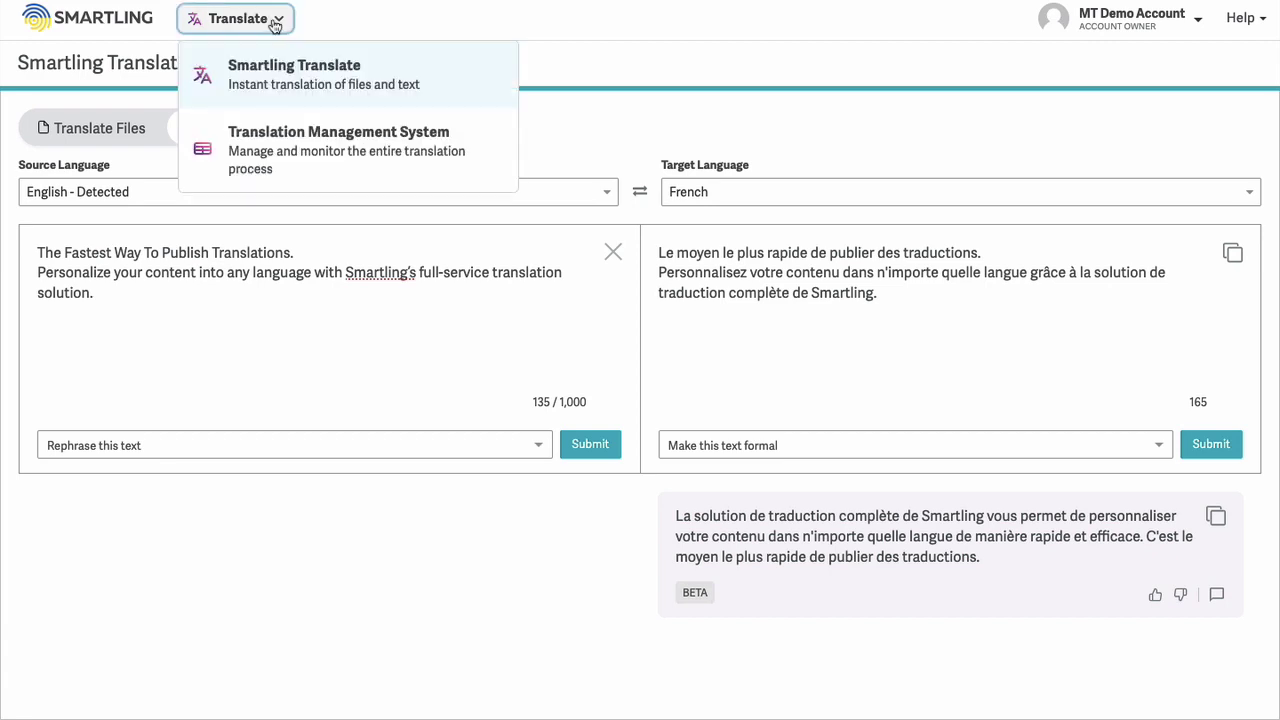
left_click(195, 166)
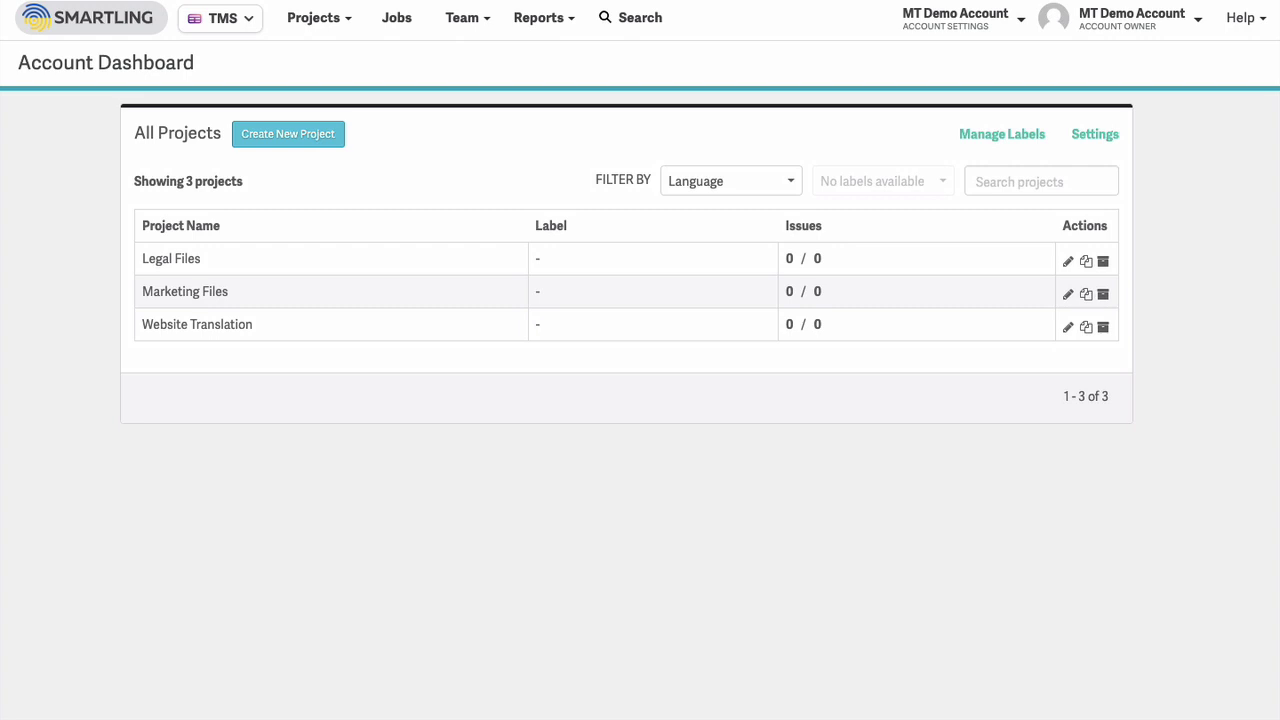
left_click(990, 22)
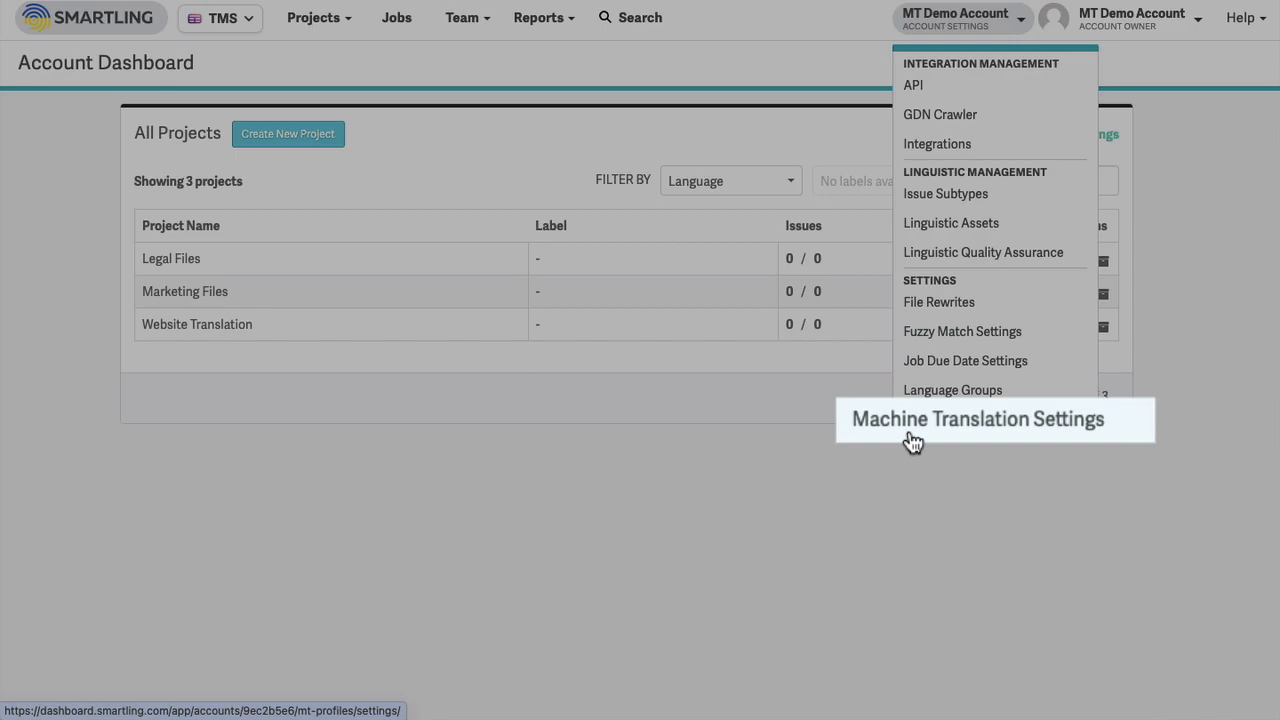
left_click(911, 437)
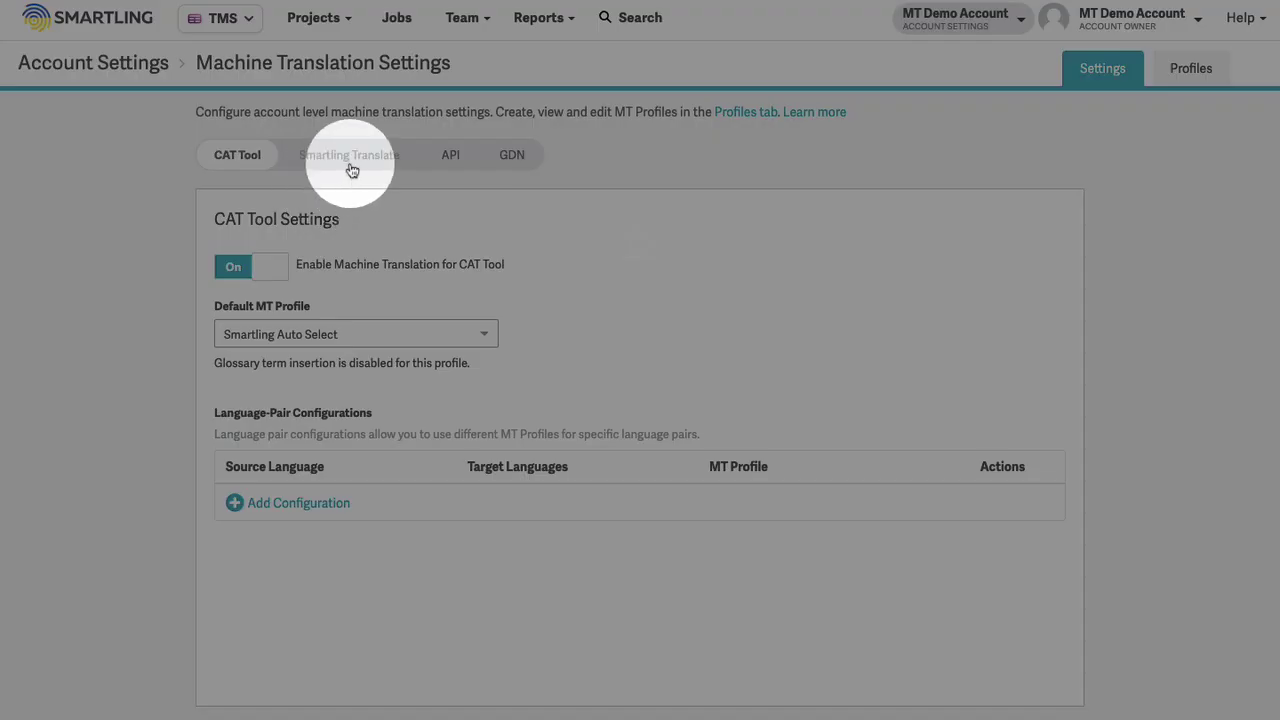
left_click(352, 160)
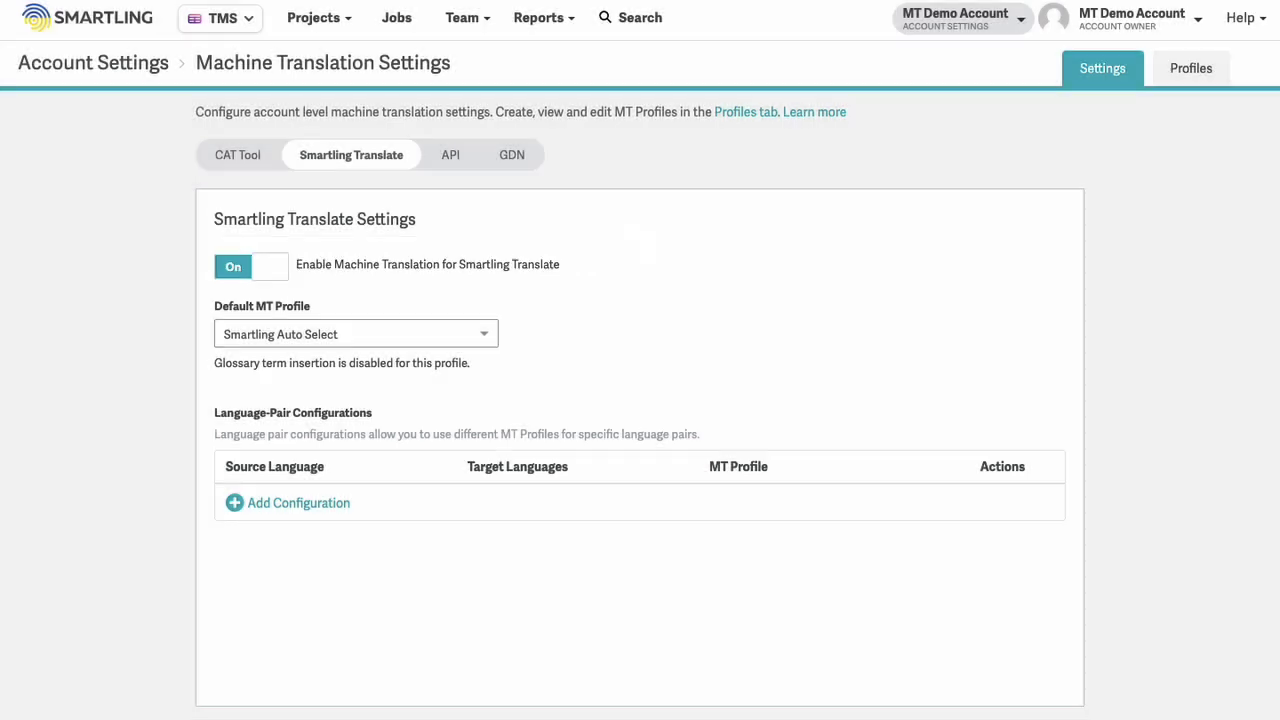
left_click(489, 335)
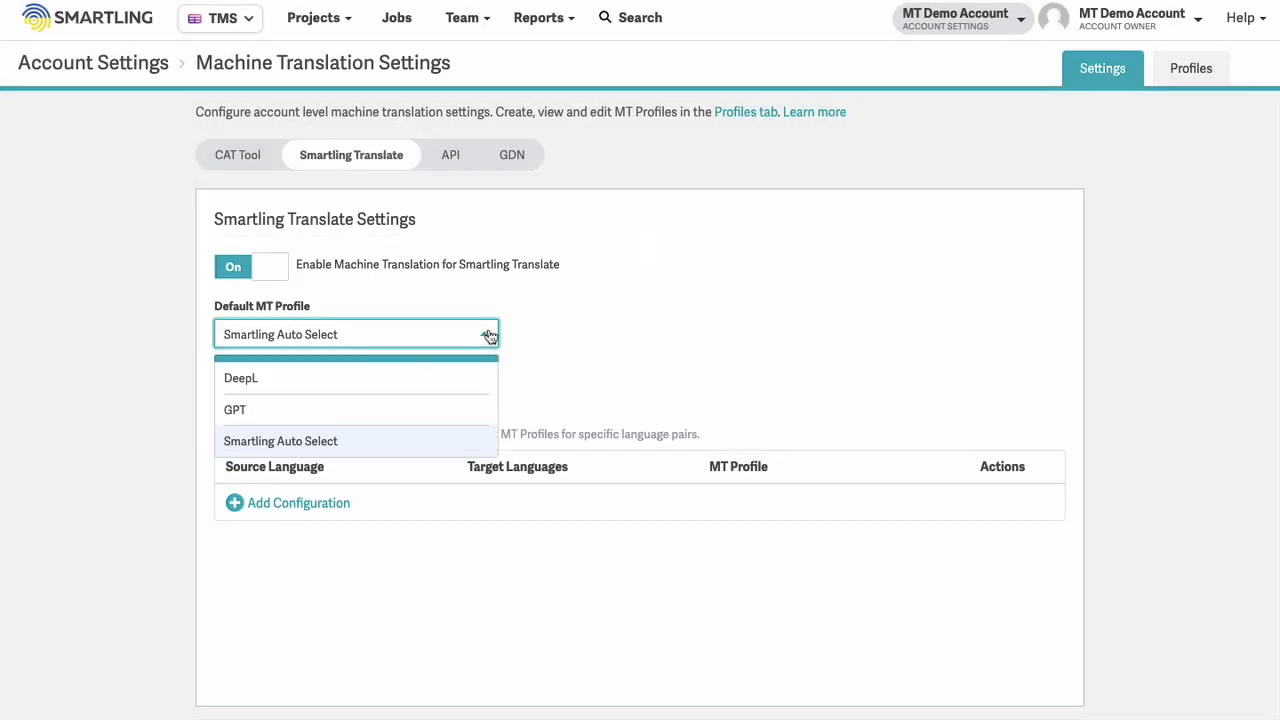
left_click(300, 378)
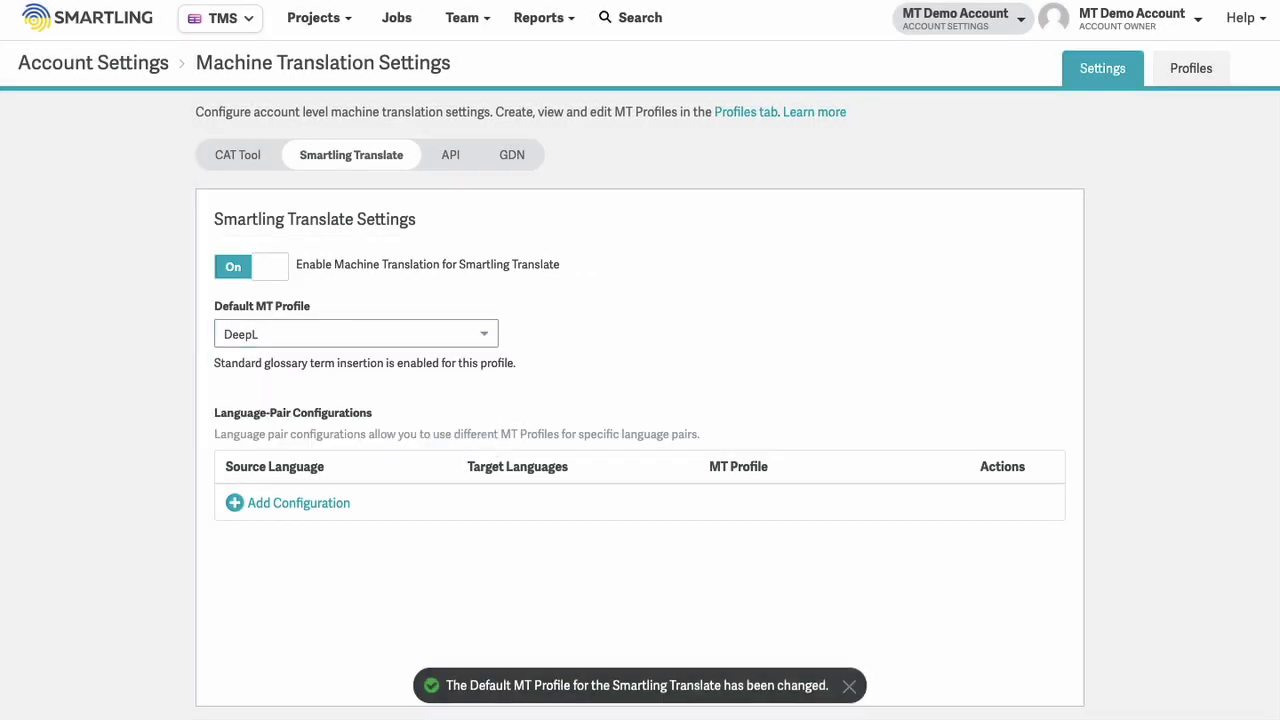